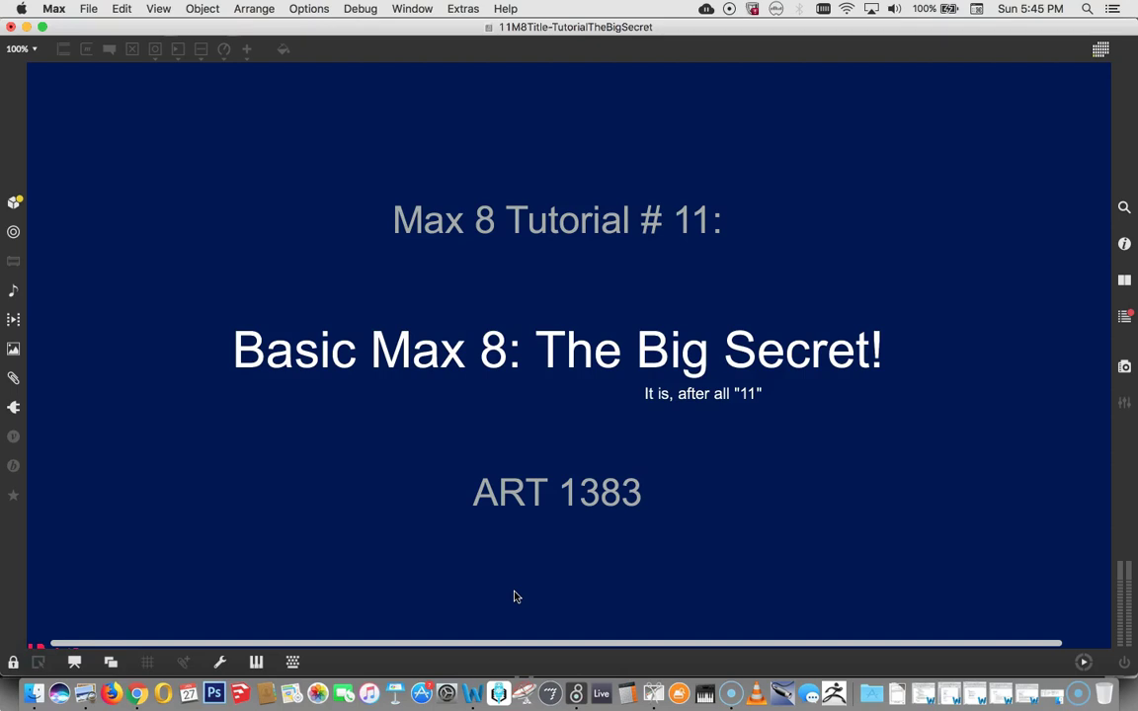
# Create a new blank, unlocked patcher (Untitled3) beside the midiinfo reference.
pyautogui.press('super+n')
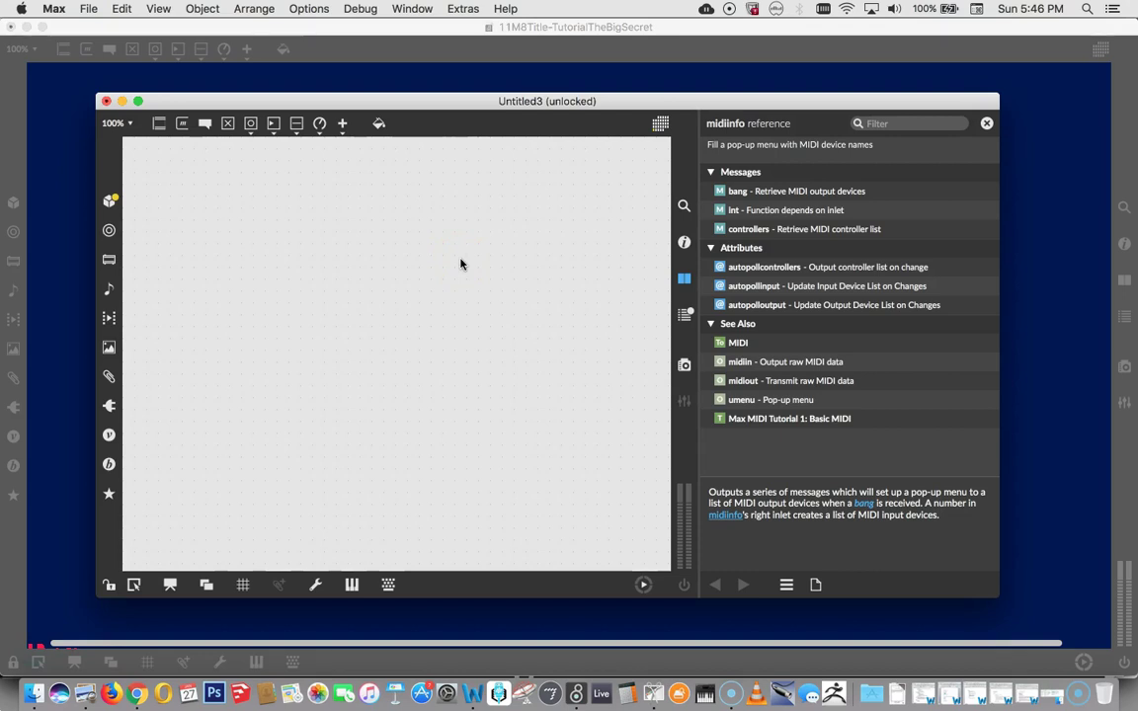
# Place a midiinfo object box in Untitled3 and select it.
pyautogui.write('n')
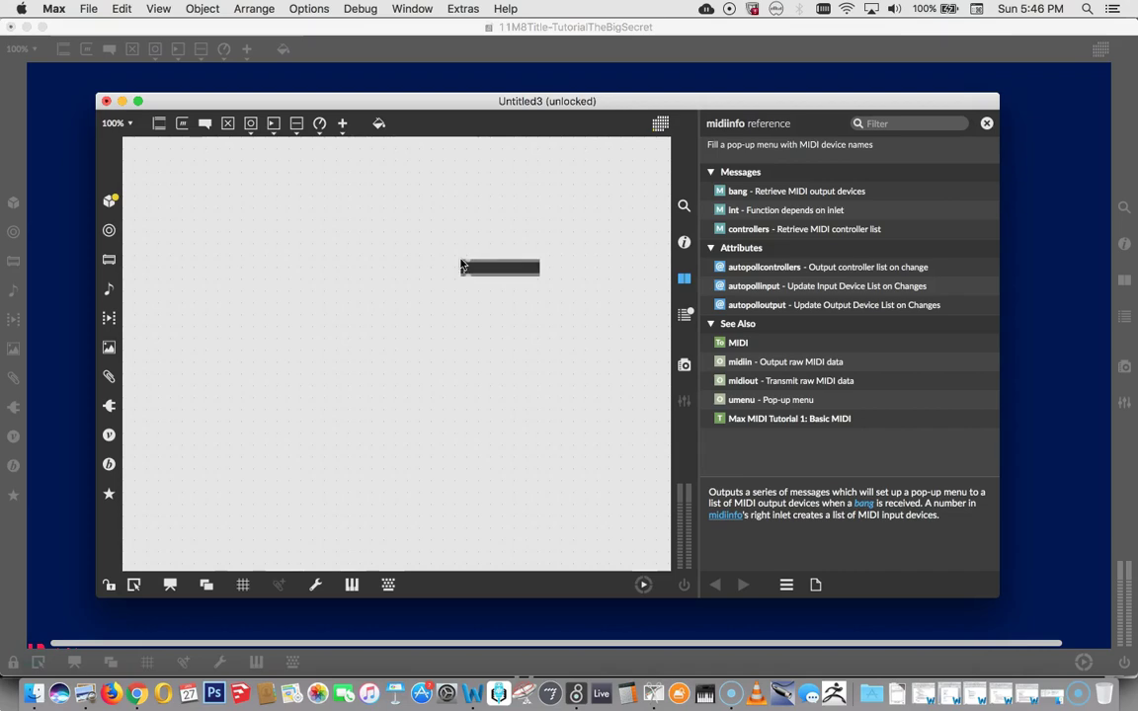
pyautogui.write('m')
pyautogui.write('idi')
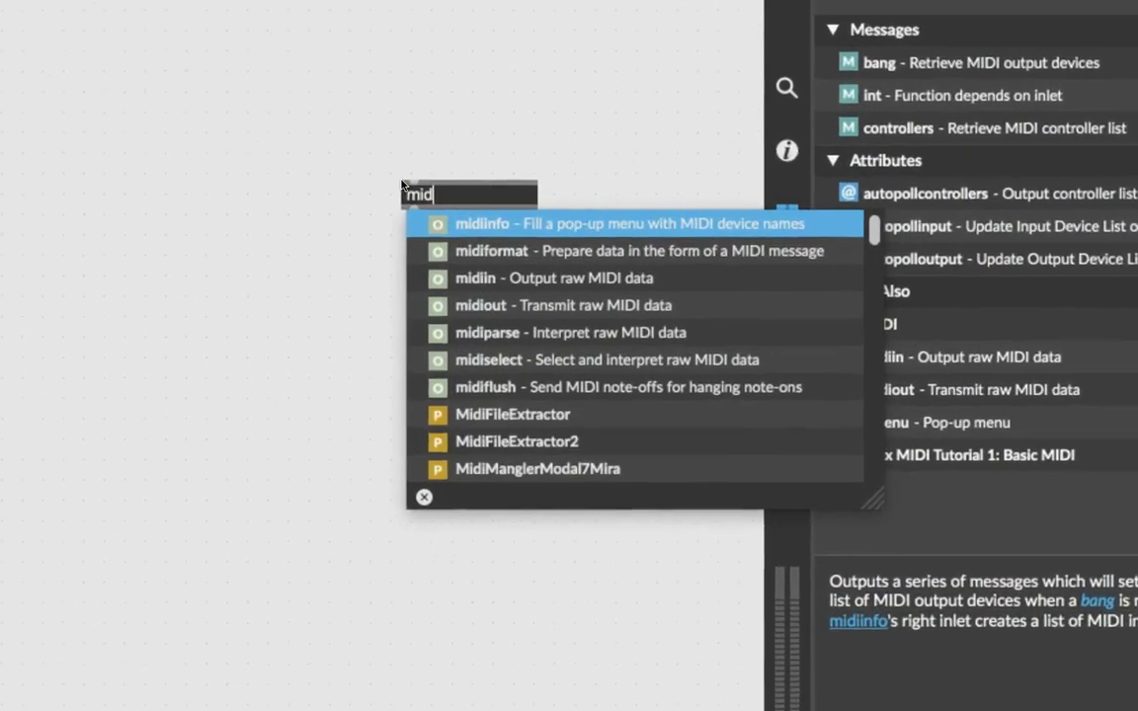
pyautogui.write('info')
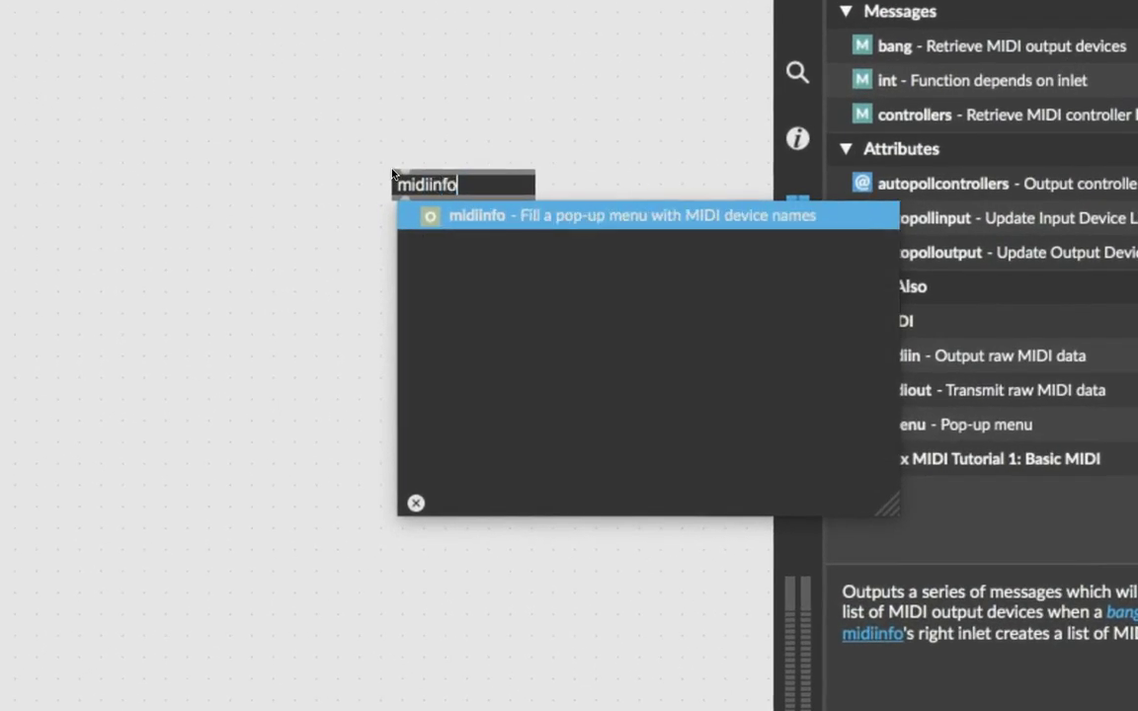
pyautogui.click(347, 191)
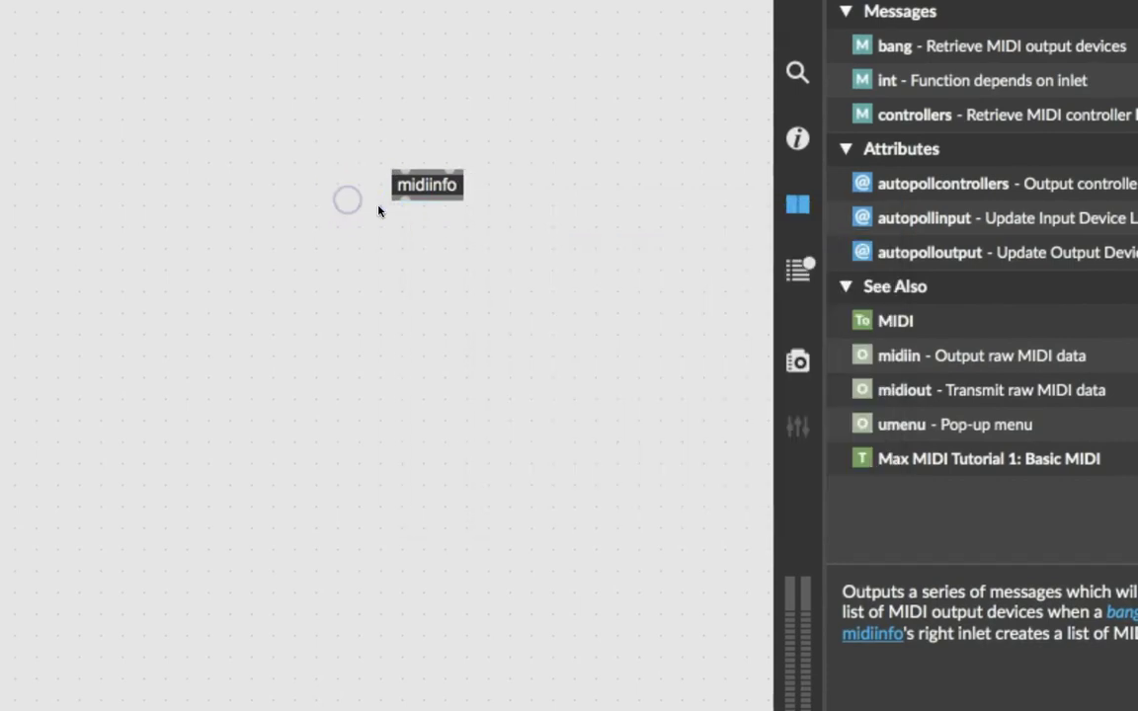
pyautogui.moveTo(373, 216); pyautogui.dragTo(428, 187)
pyautogui.click(428, 194)
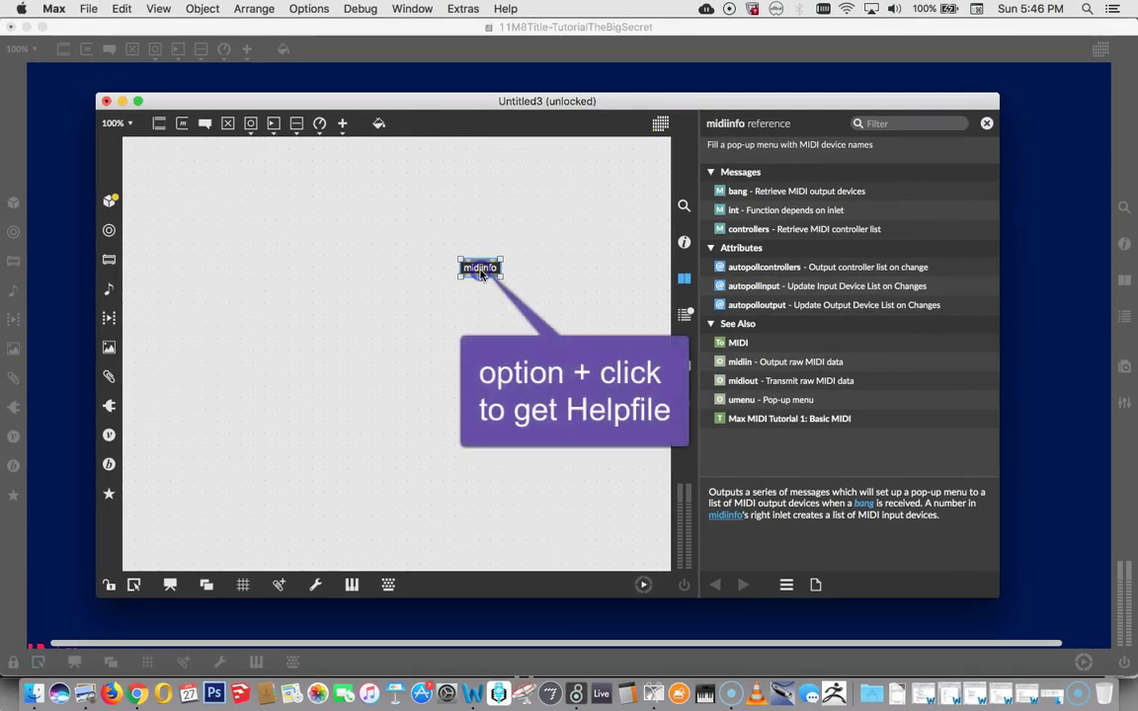
# Open the midiinfo help patch and reposition its window.
pyautogui.keyDown('alt'); pyautogui.click(481, 269); pyautogui.keyUp('alt')
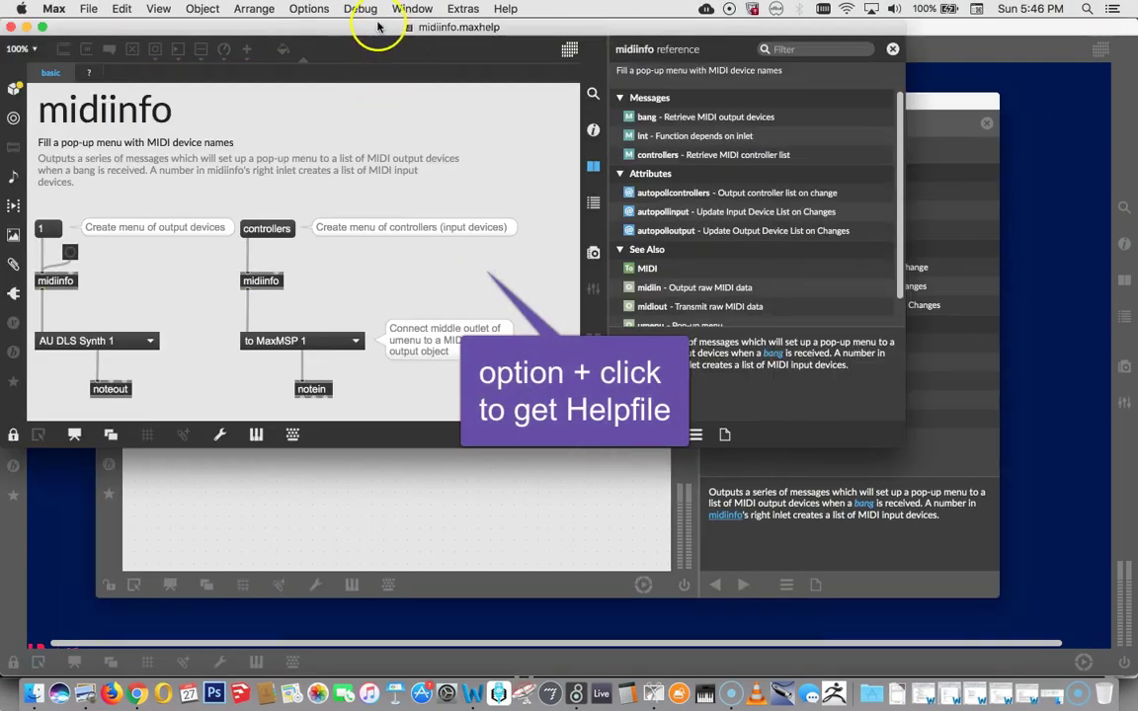
pyautogui.moveTo(348, 26); pyautogui.dragTo(407, 182)
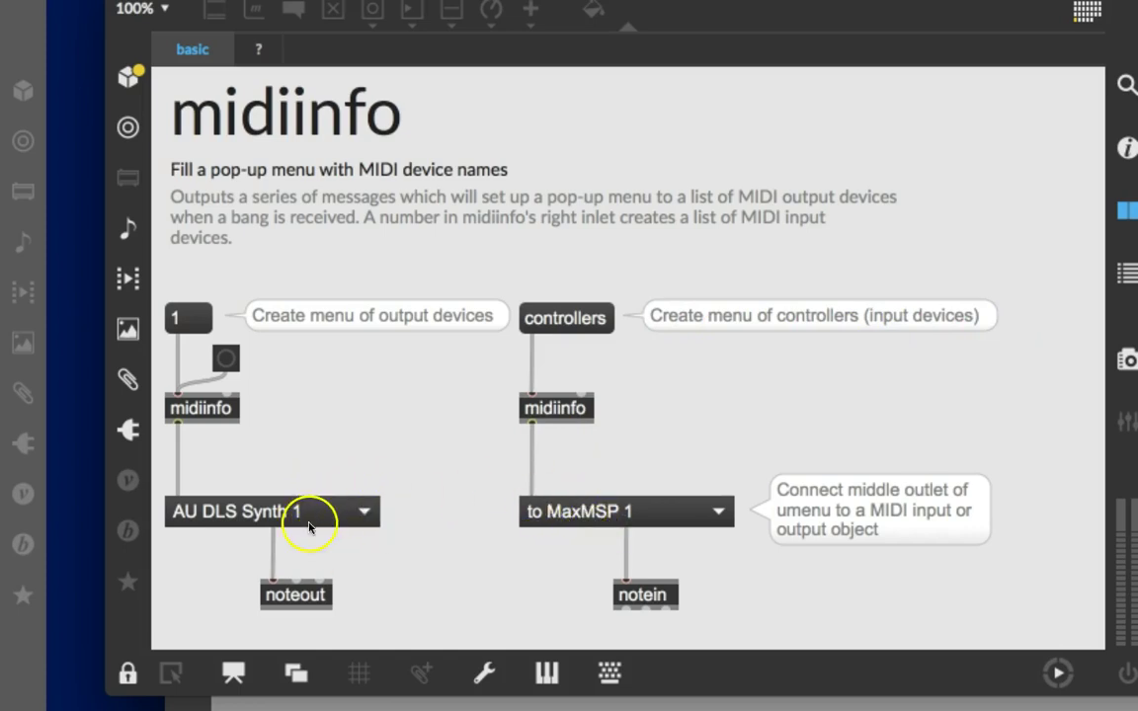
# Inspect the output and input device menus without changing them.
pyautogui.click(362, 512)
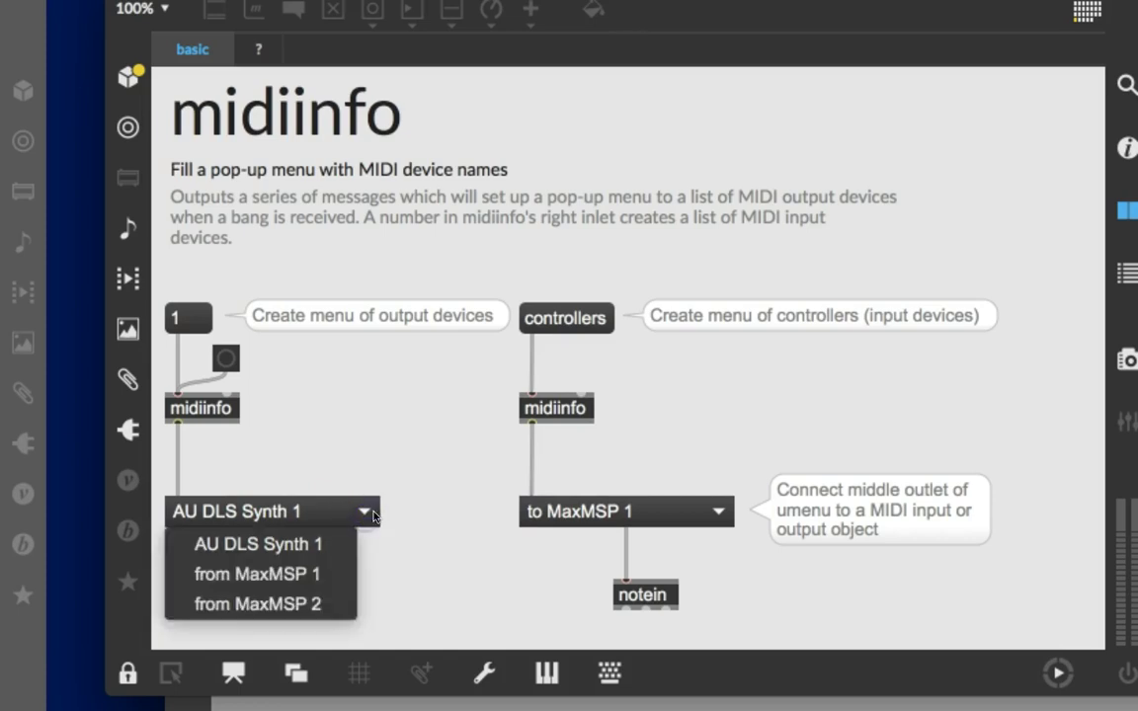
pyautogui.click(393, 516)
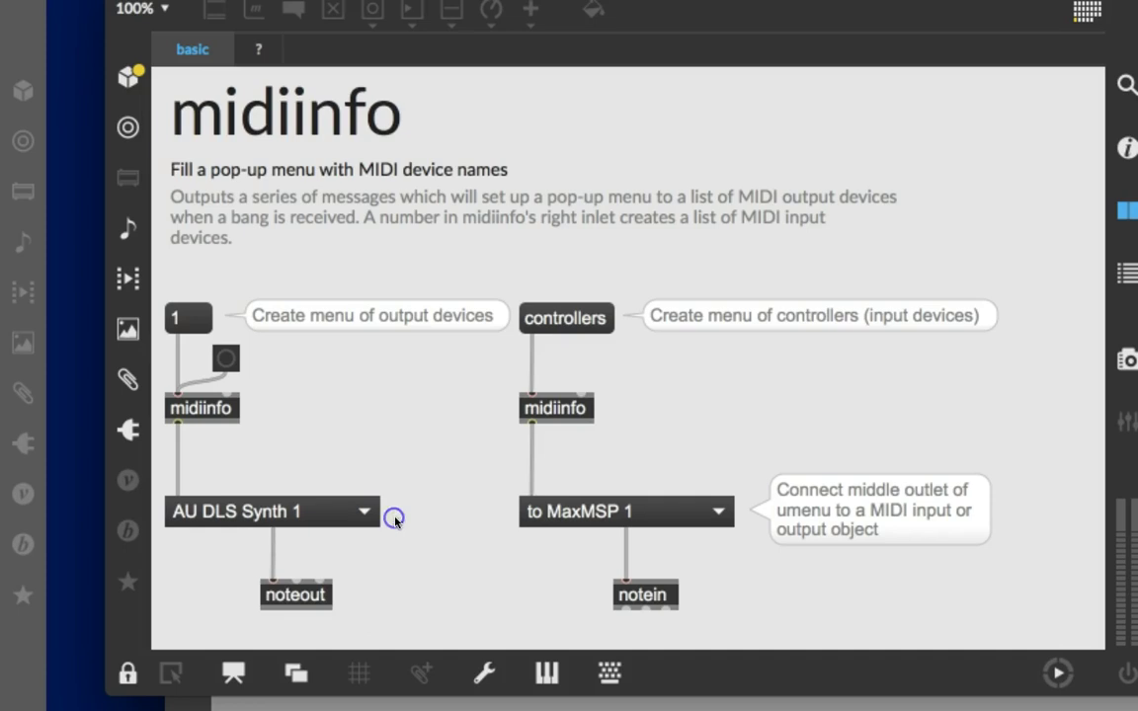
pyautogui.click(593, 511)
pyautogui.click(481, 541)
# Rebuild the output device list with the 1 message and browse it, leaving IAC Driver Bus 1.
pyautogui.click(188, 320)
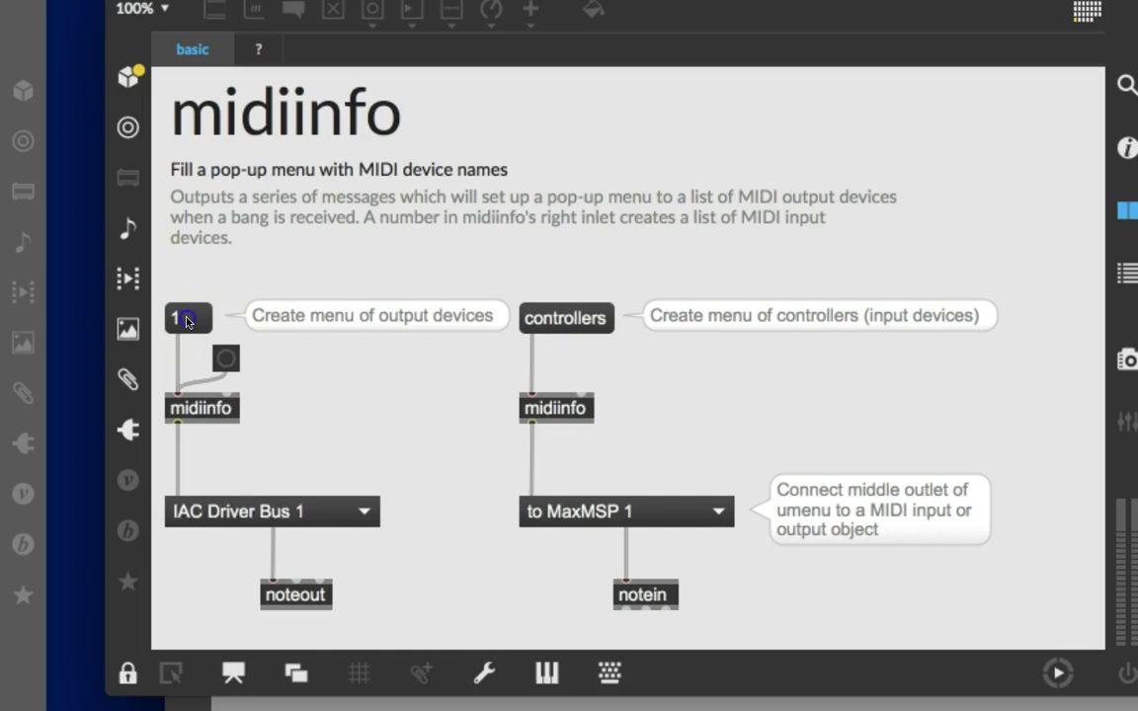
pyautogui.click(365, 513)
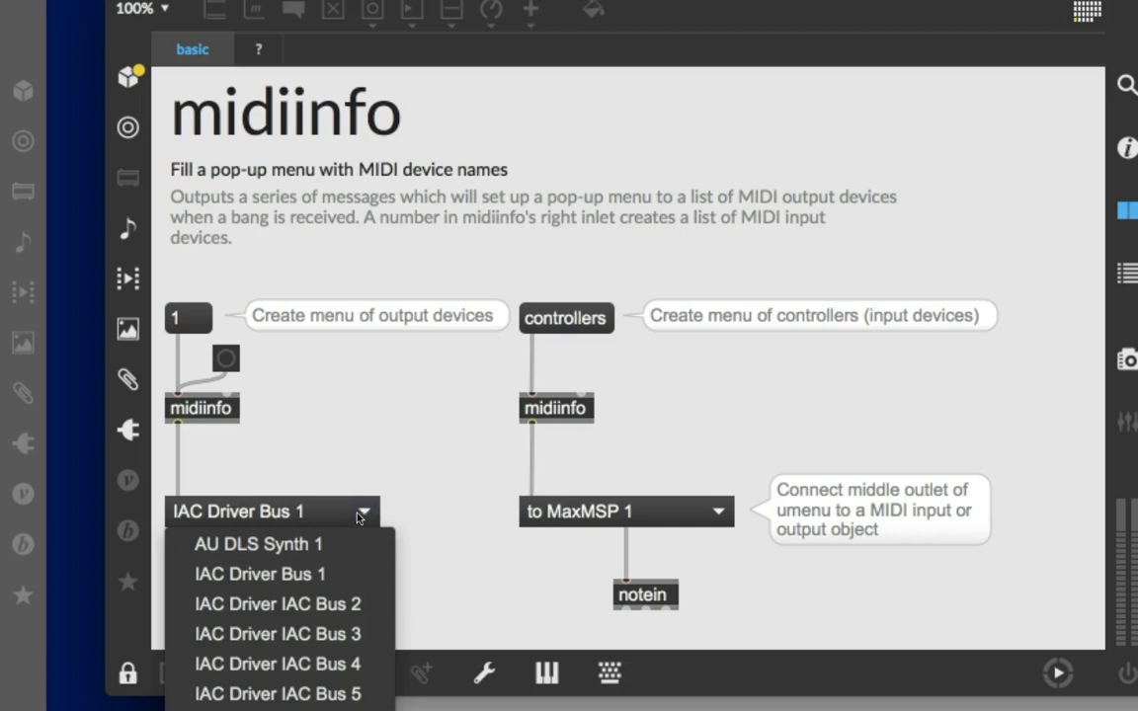
pyautogui.moveTo(359, 518); pyautogui.dragTo(230, 551)
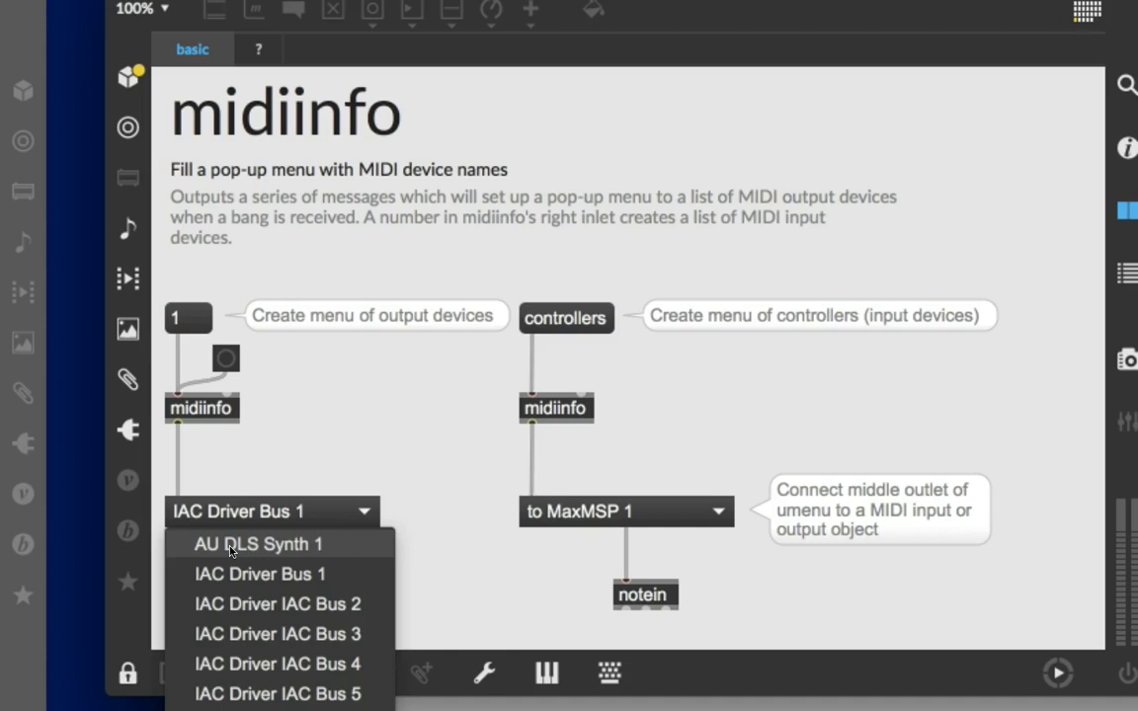
pyautogui.click(255, 474)
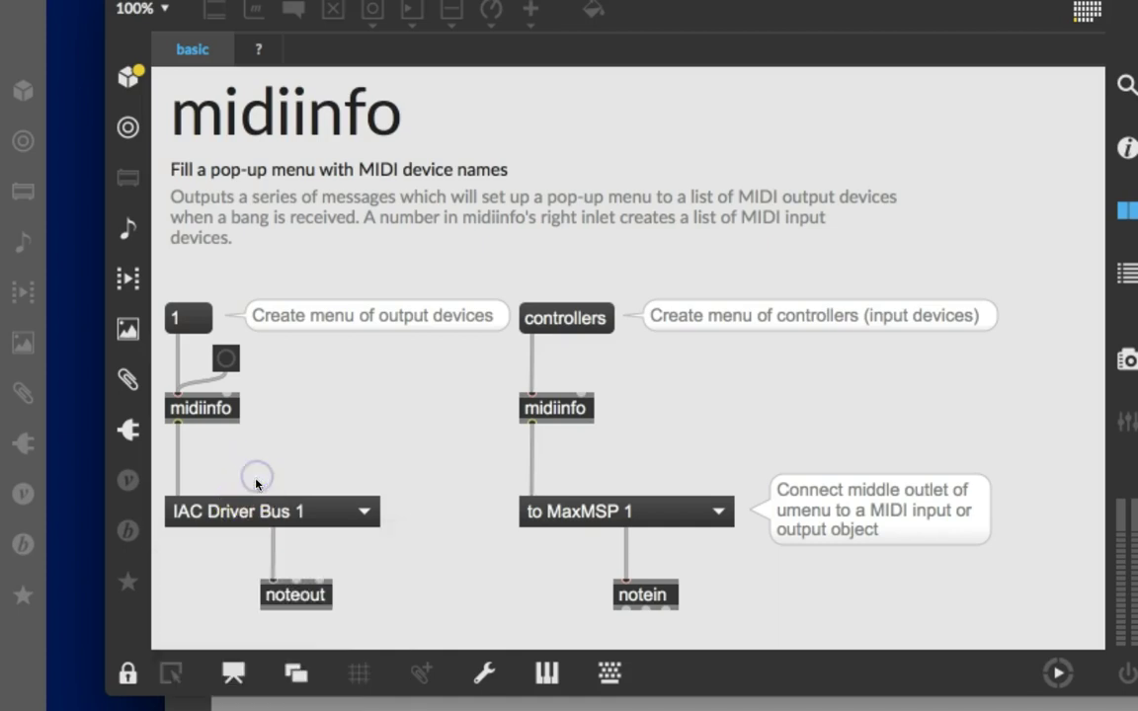
pyautogui.click(265, 485)
# Rebuild the controllers menu, listing IAC Driver buses 1–5 and to Max 1, still on Bus 1.
pyautogui.click(285, 486)
pyautogui.click(355, 480)
pyautogui.click(551, 330)
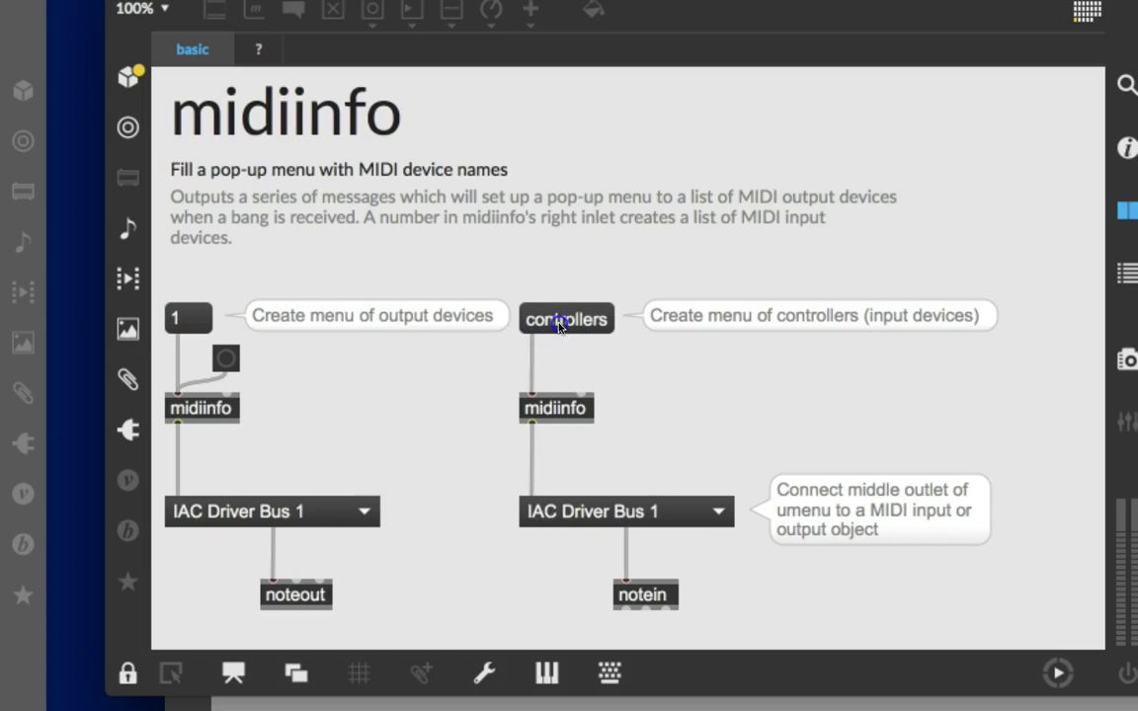
pyautogui.click(720, 511)
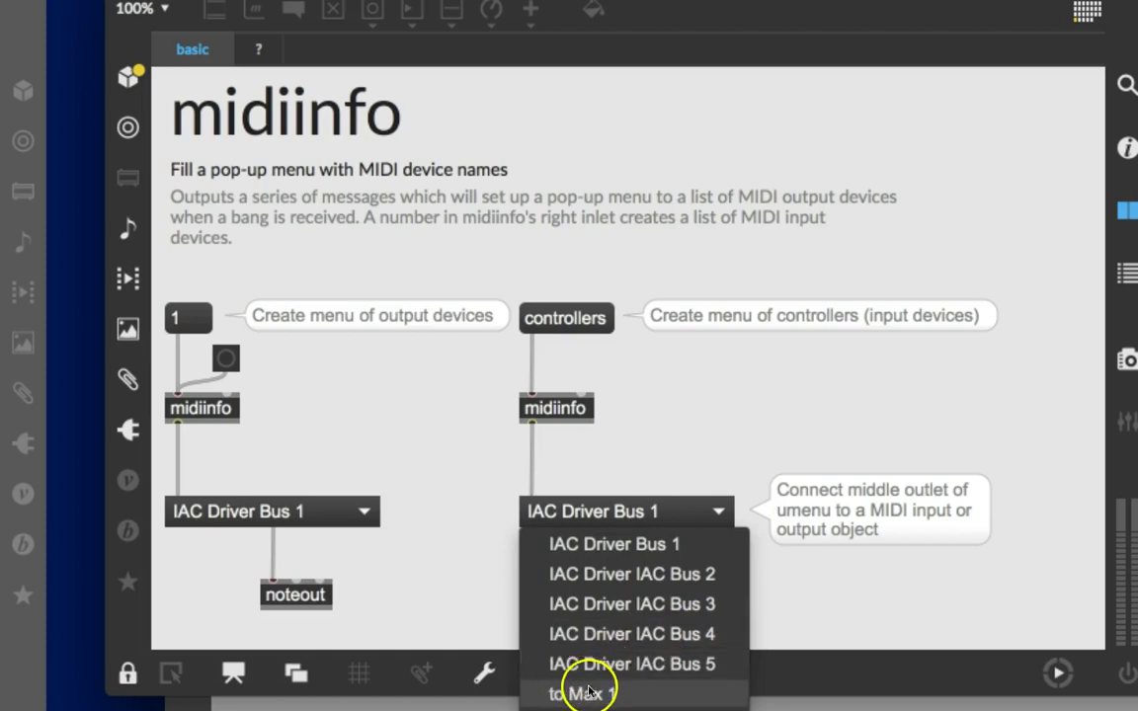
pyautogui.click(472, 583)
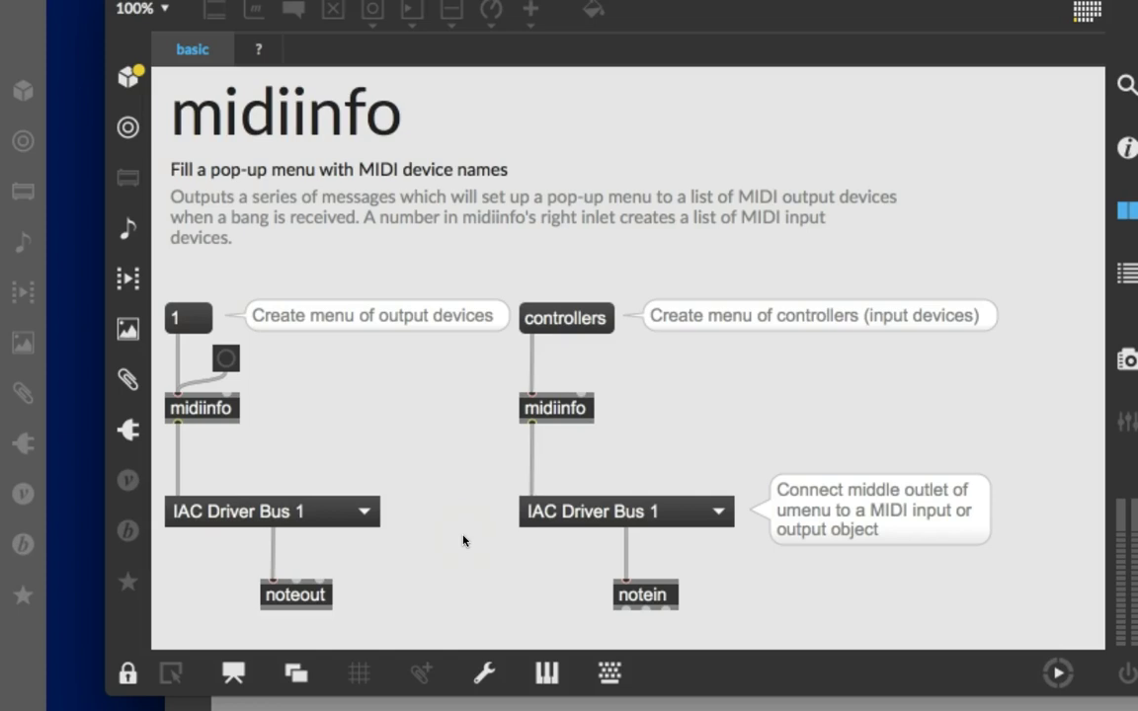
pyautogui.click(190, 317)
pyautogui.click(565, 324)
pyautogui.click(413, 429)
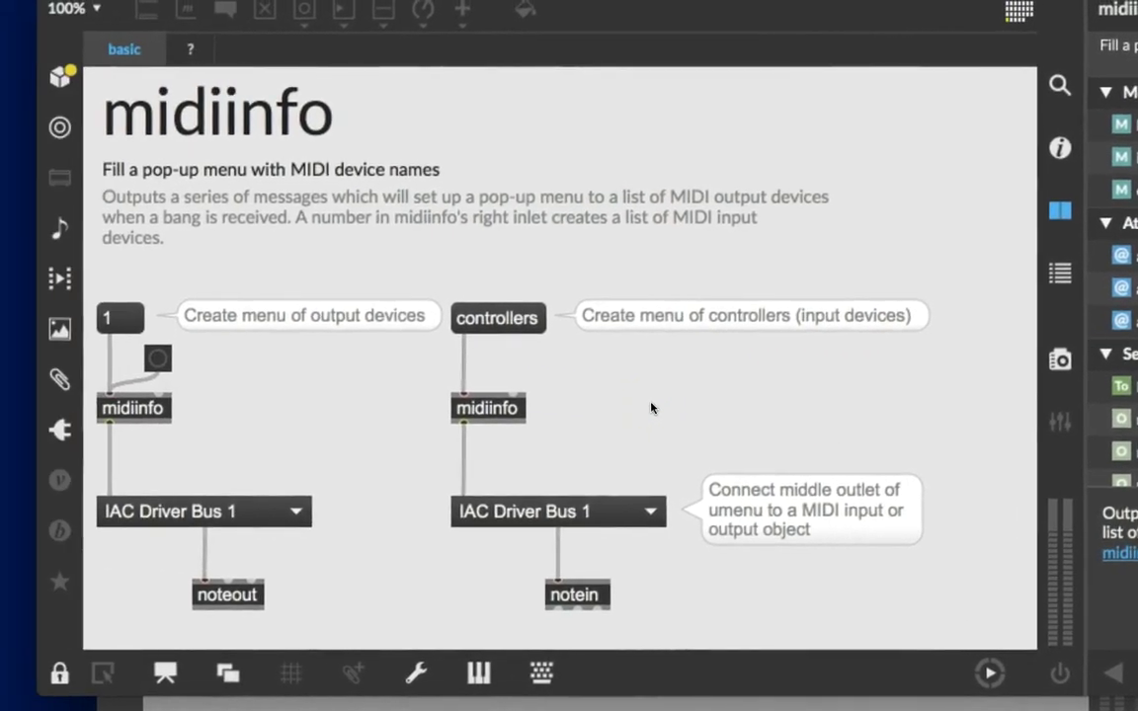
pyautogui.click(484, 318)
pyautogui.click(739, 130)
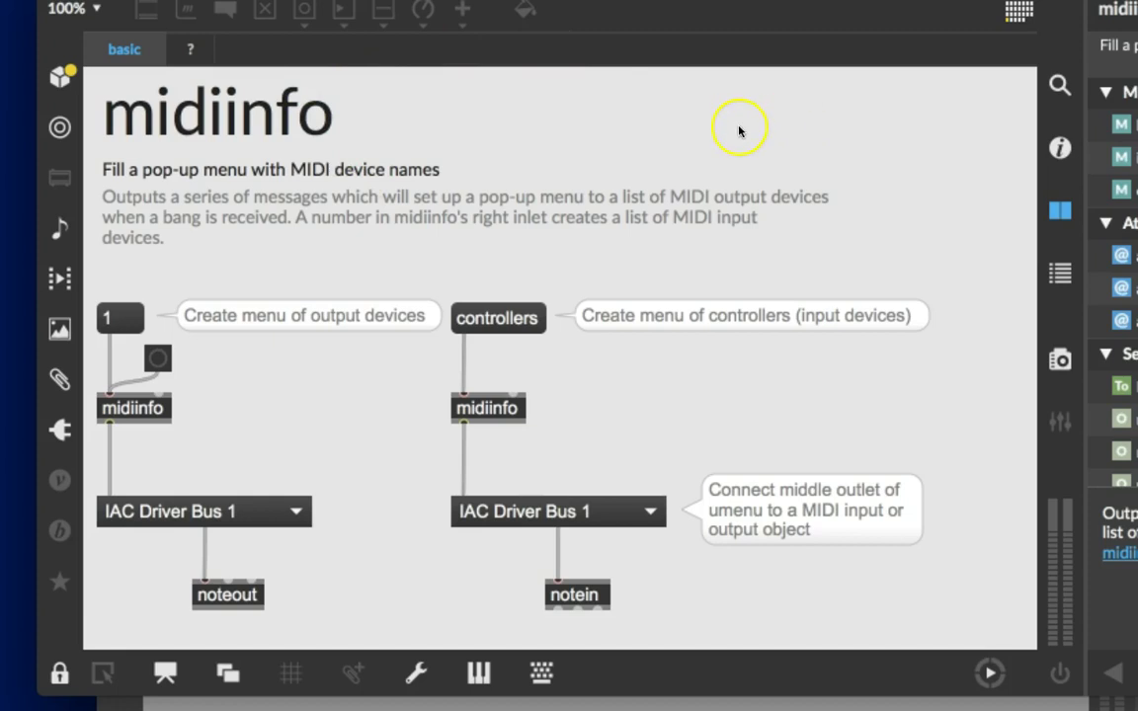
# Unlock the midiinfo help patch and select all its example objects and comments.
pyautogui.click(60, 676)
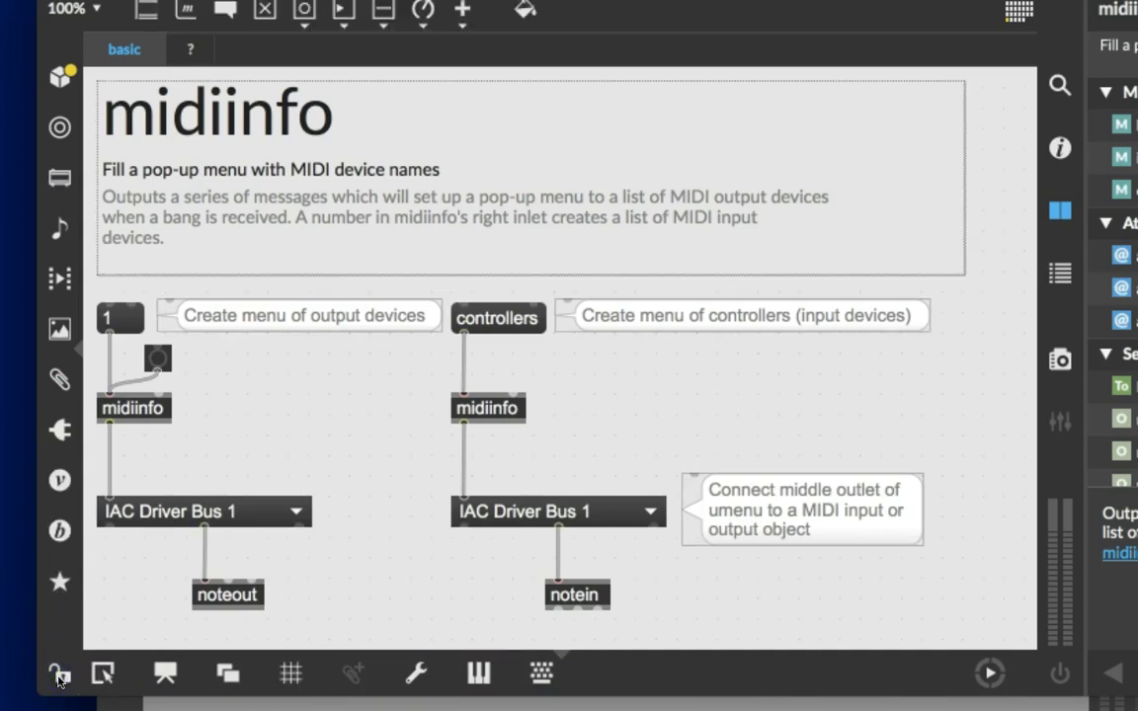
pyautogui.moveTo(224, 593)
pyautogui.mouseDown()
pyautogui.moveTo(322, 601)
pyautogui.moveTo(190, 584)
pyautogui.moveTo(212, 600)
pyautogui.mouseUp()
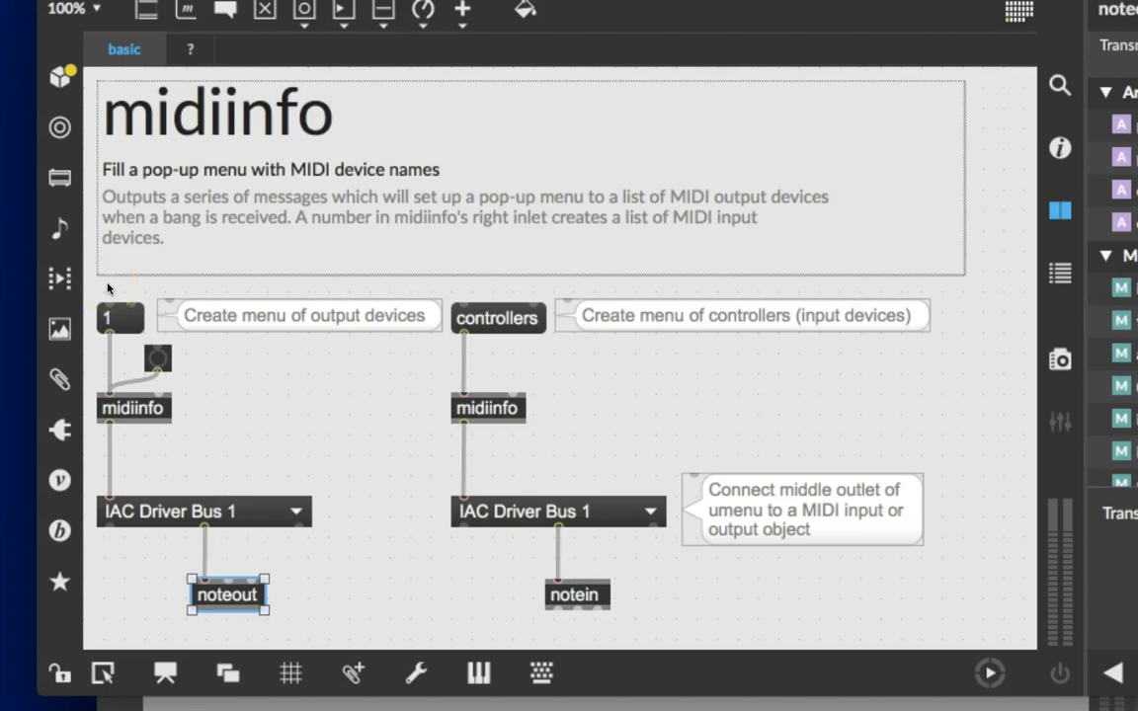
pyautogui.moveTo(104, 286)
pyautogui.mouseDown()
pyautogui.moveTo(392, 529)
pyautogui.moveTo(637, 595)
pyautogui.moveTo(770, 613)
pyautogui.mouseUp()
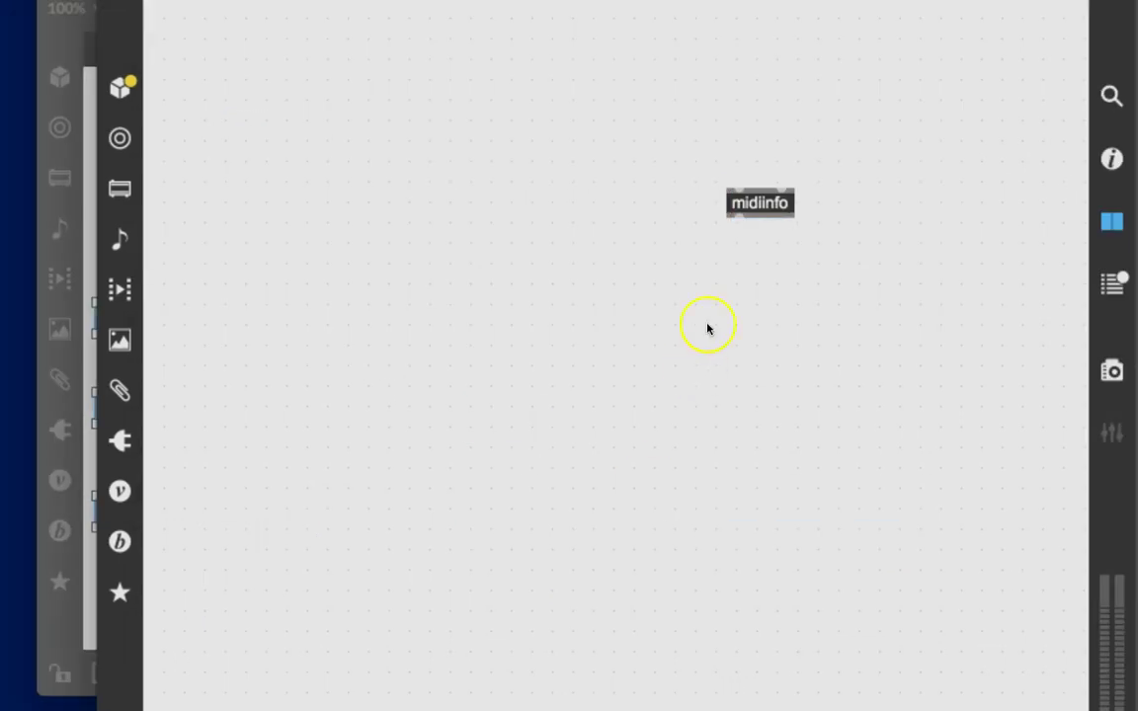
# Replace the lone midiinfo object in Untitled3 with the pasted help examples.
pyautogui.moveTo(691, 167); pyautogui.dragTo(839, 250)
pyautogui.press('BackSpace')
pyautogui.press('super+v')
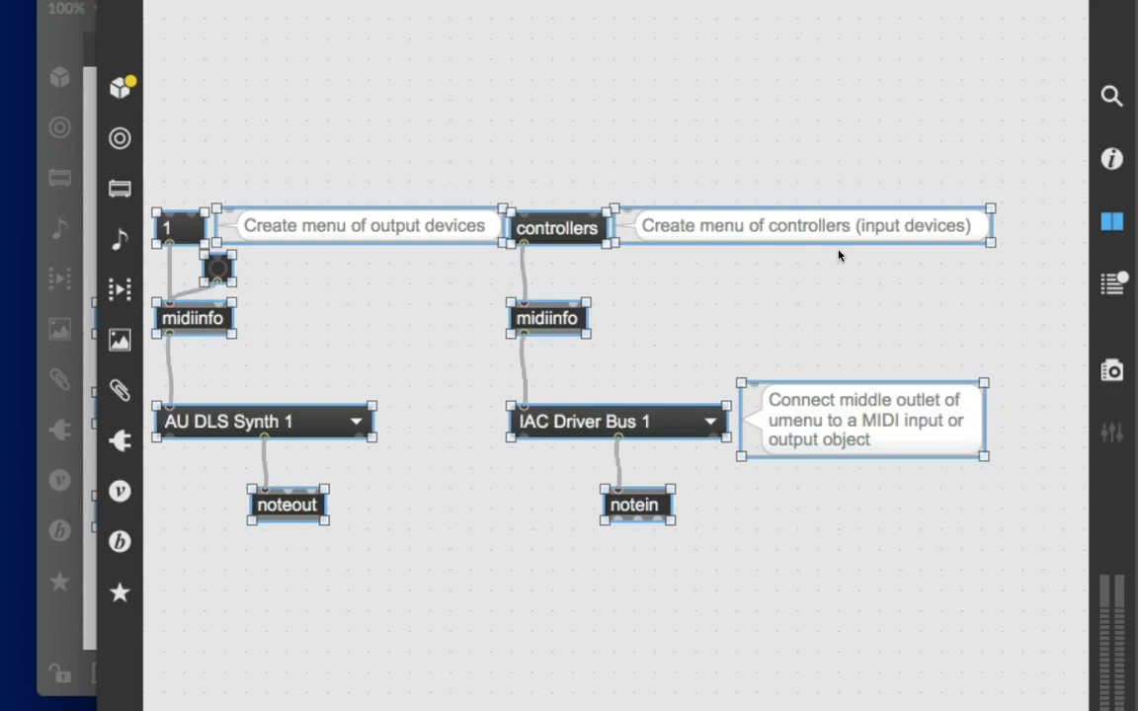
pyautogui.click(403, 556)
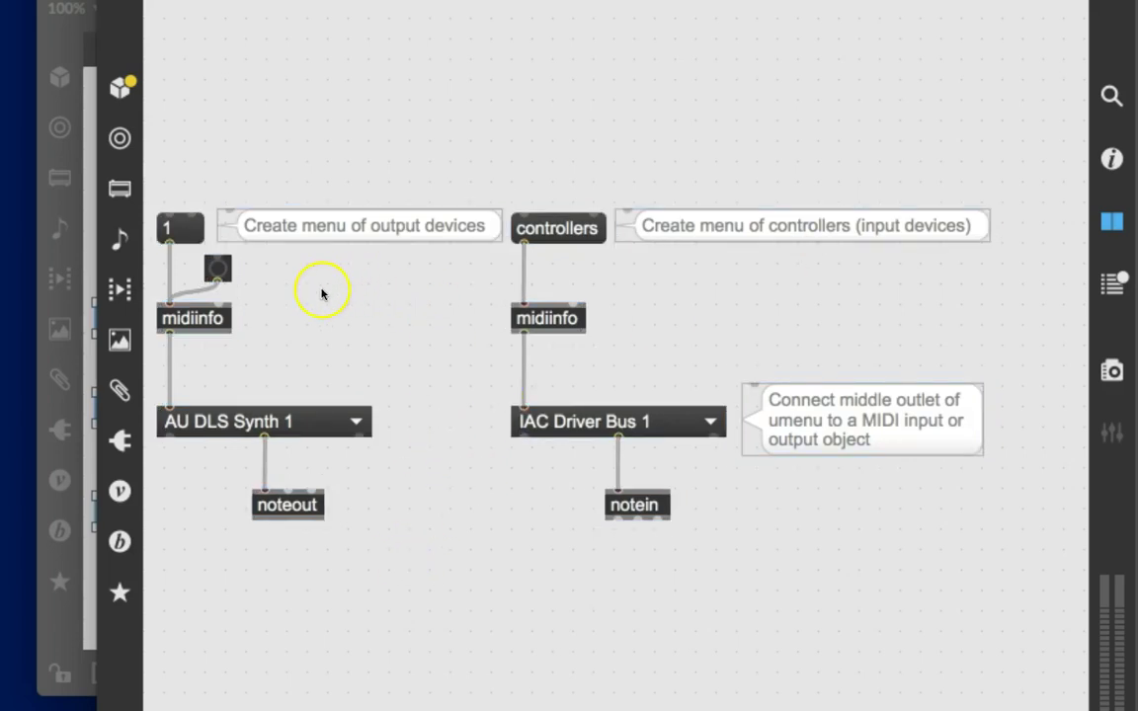
# Lock the patcher and fill the output menu with available MIDI devices.
pyautogui.keyDown('super'); pyautogui.click(335, 364); pyautogui.keyUp('super')
pyautogui.click(197, 240)
pyautogui.click(182, 230)
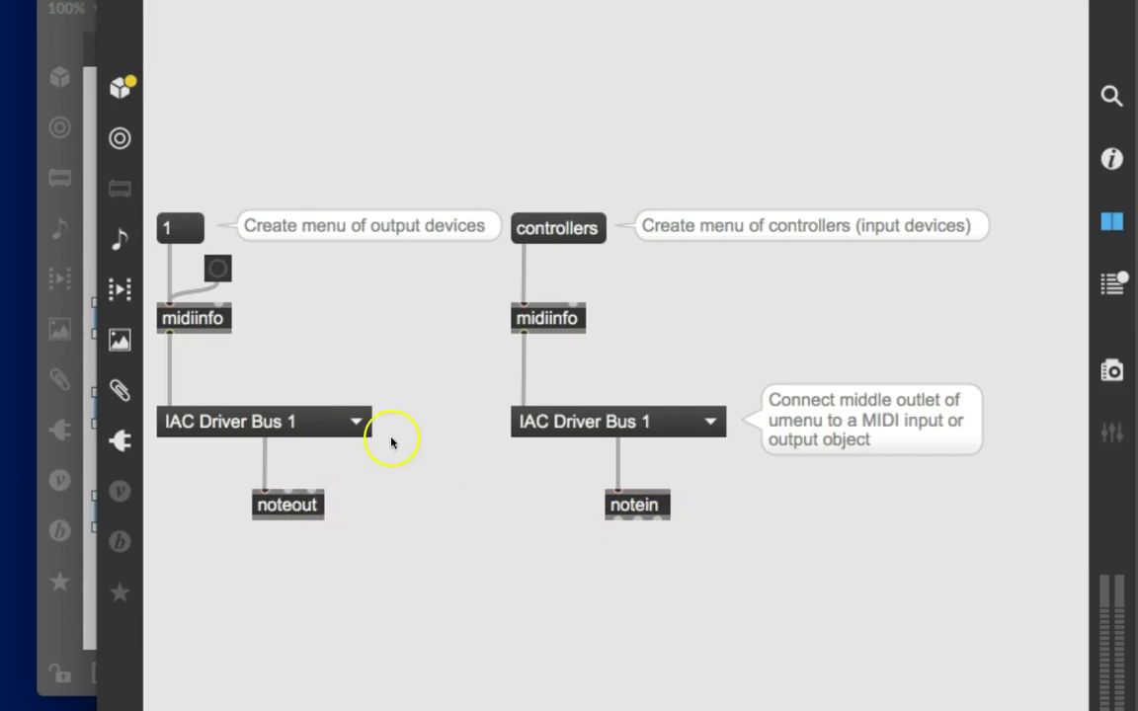
# Move the output and controllers chains up, notein level with noteout, then open the umenu help.
pyautogui.press('super+e')
pyautogui.moveTo(323, 563); pyautogui.dragTo(185, 153)
pyautogui.moveTo(197, 317); pyautogui.dragTo(214, 149)
pyautogui.click(484, 191)
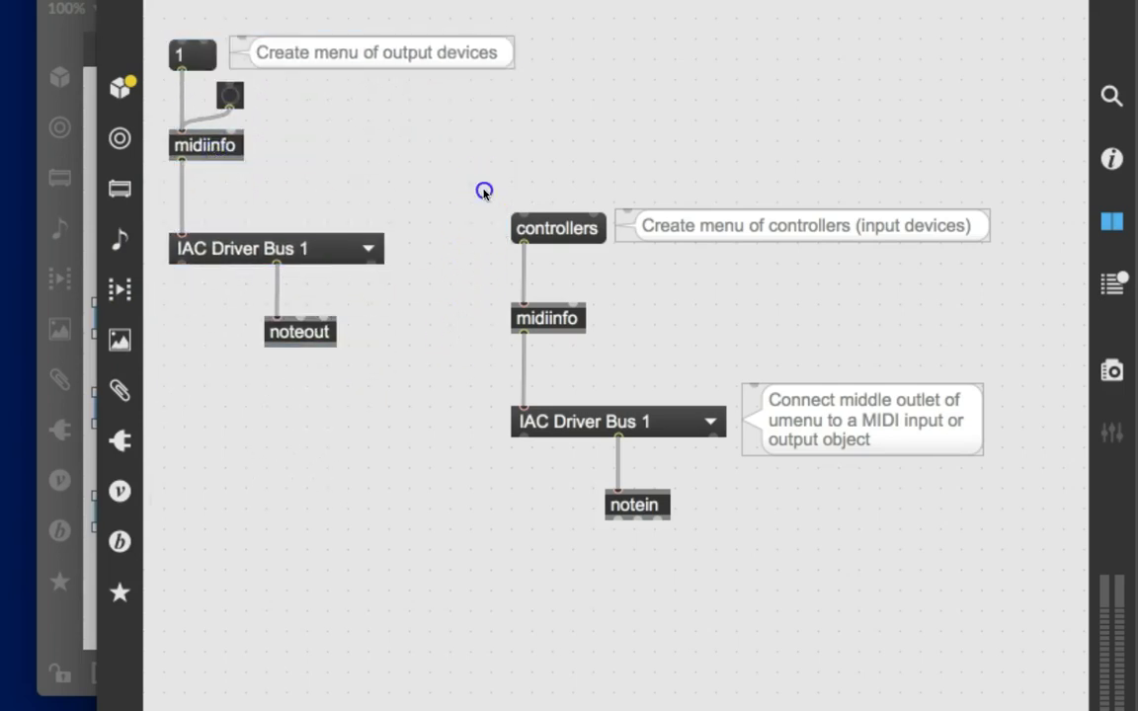
pyautogui.moveTo(484, 191); pyautogui.dragTo(769, 483)
pyautogui.click(617, 427)
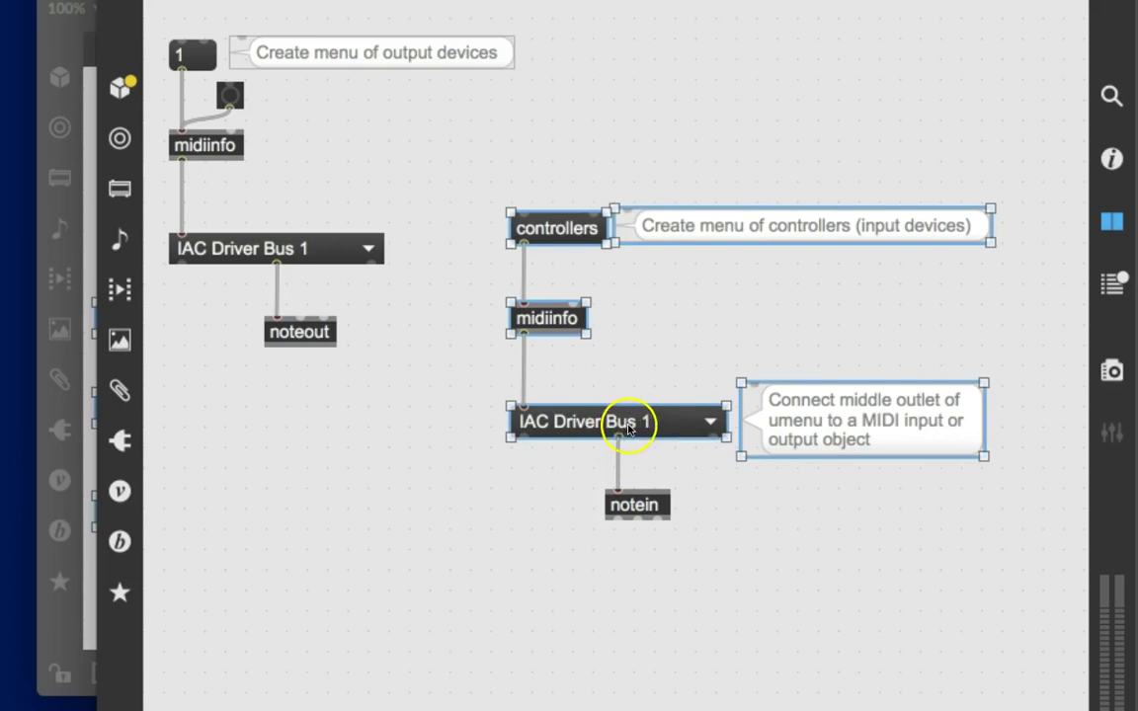
pyautogui.moveTo(629, 426); pyautogui.dragTo(645, 242)
pyautogui.moveTo(634, 505); pyautogui.dragTo(661, 338)
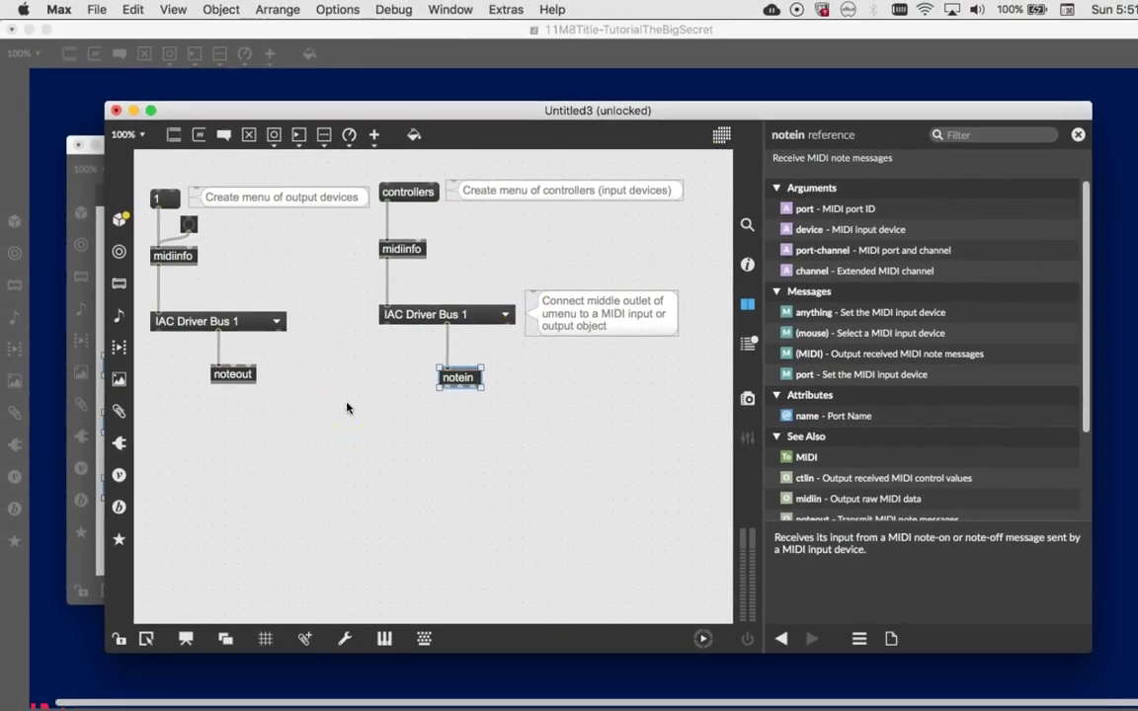
pyautogui.click(358, 412)
pyautogui.keyDown('alt'); pyautogui.click(231, 327); pyautogui.keyUp('alt')
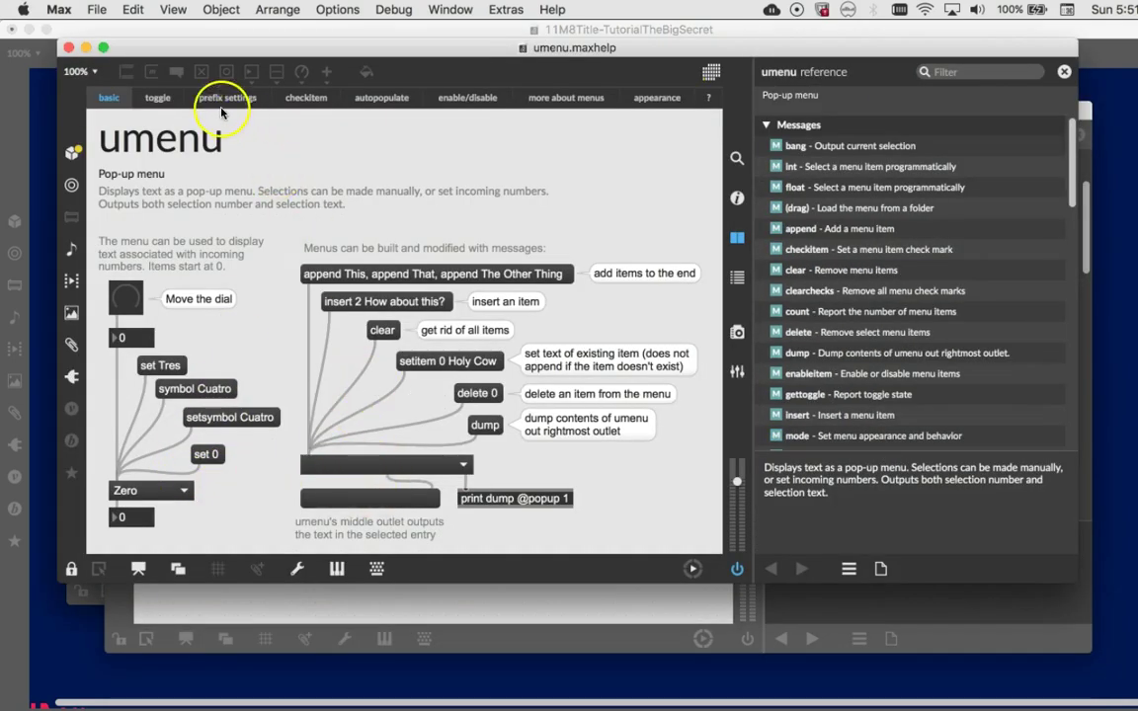
# View the umenu autopopulate example, then close umenu.maxhelp.
pyautogui.click(374, 103)
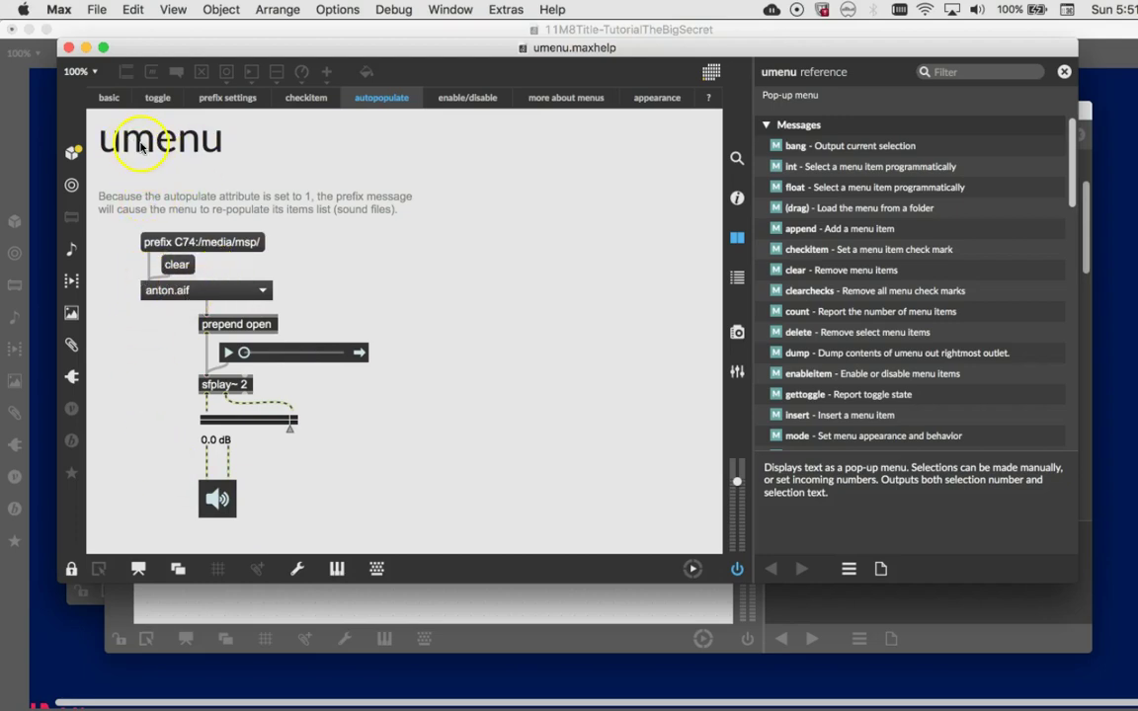
pyautogui.click(67, 46)
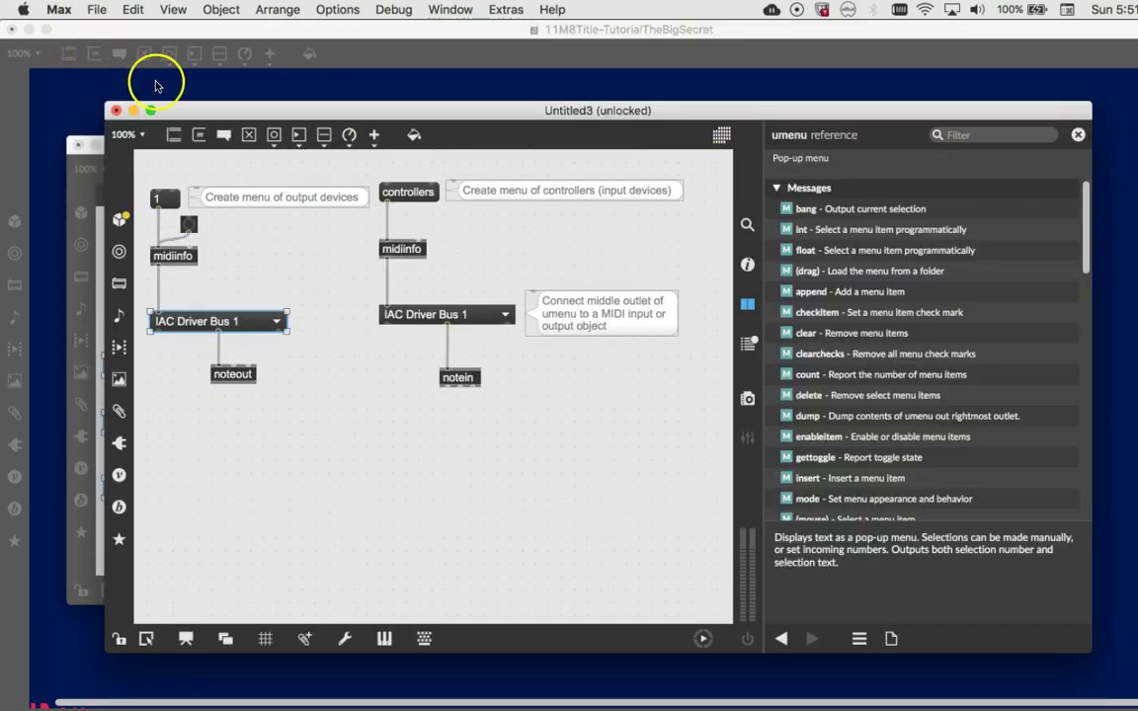
# Bring midiinfo.maxhelp in front of Untitled3.
pyautogui.click(74, 565)
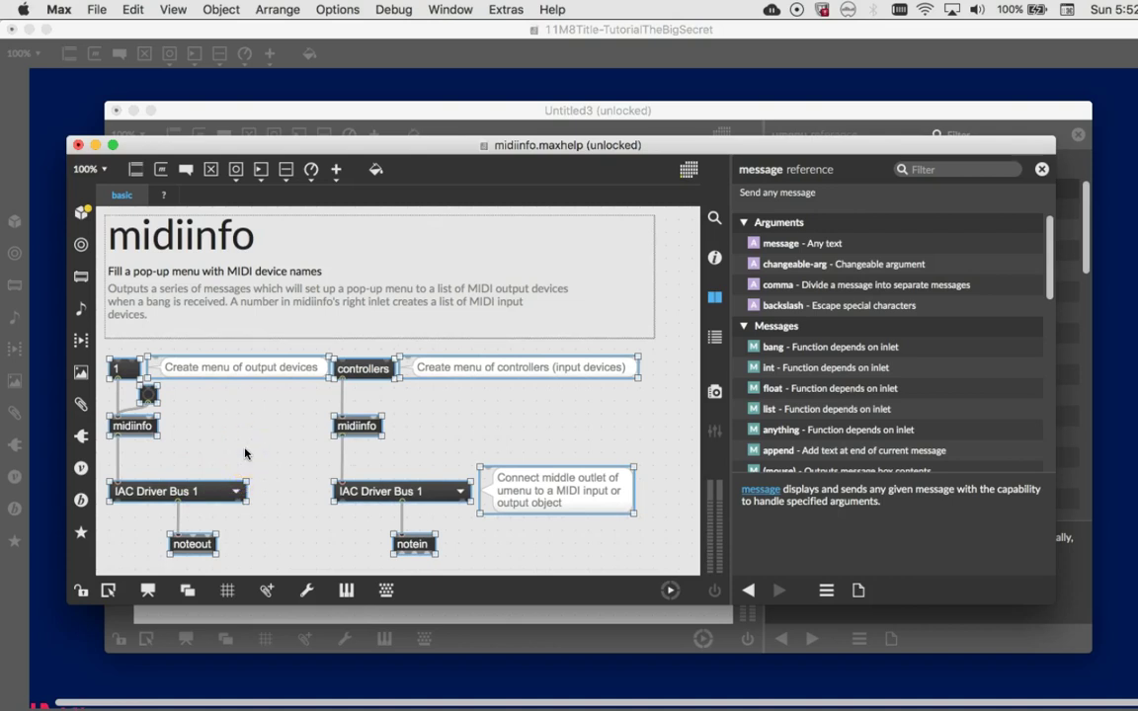
# Close midiinfo.maxhelp, choosing Don't Save to discard its changes.
pyautogui.click(78, 146)
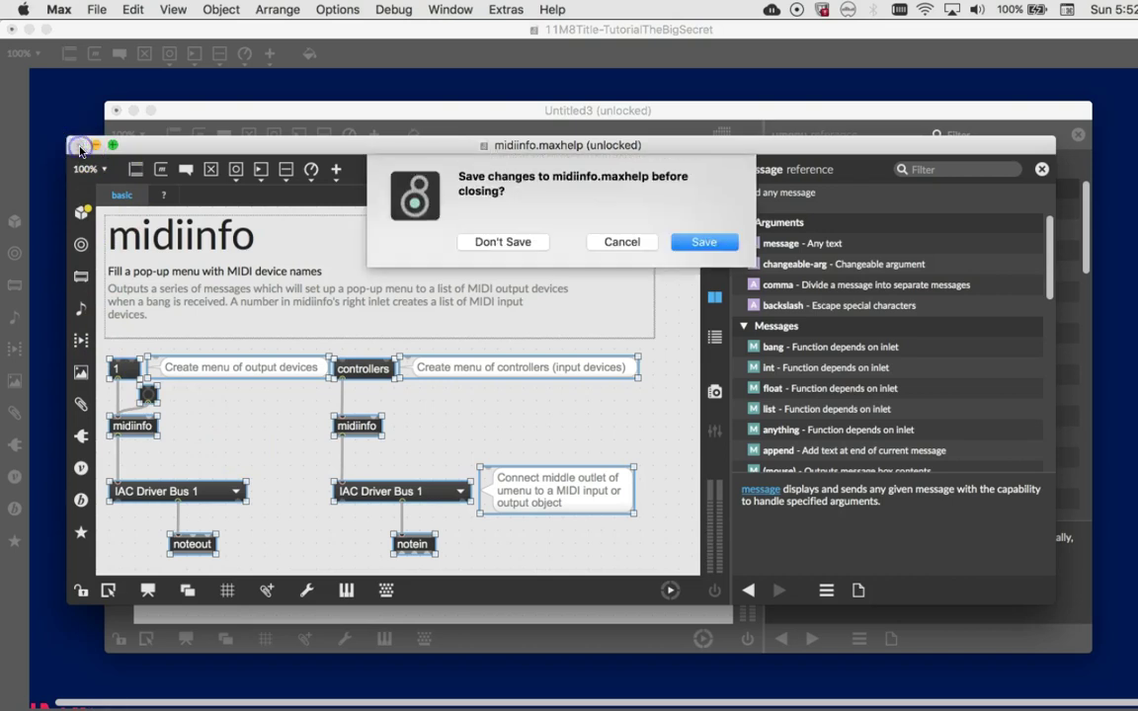
pyautogui.click(492, 243)
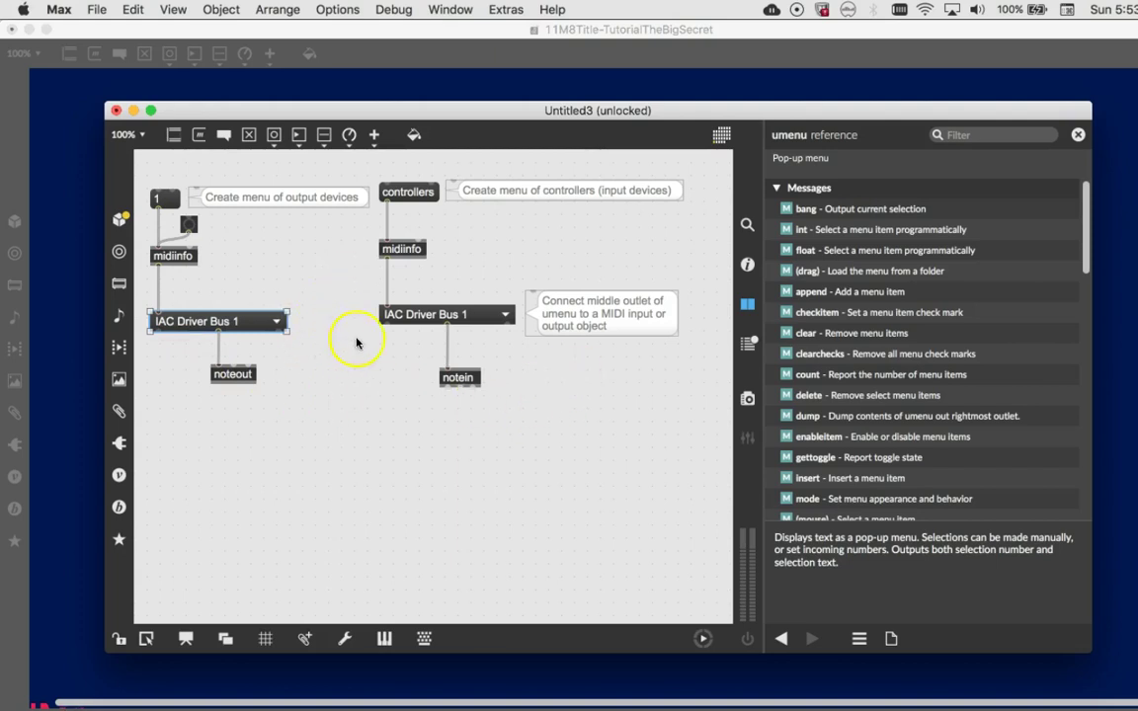
# Create a multislider object, place it just beneath notein and widen it.
pyautogui.click(449, 431)
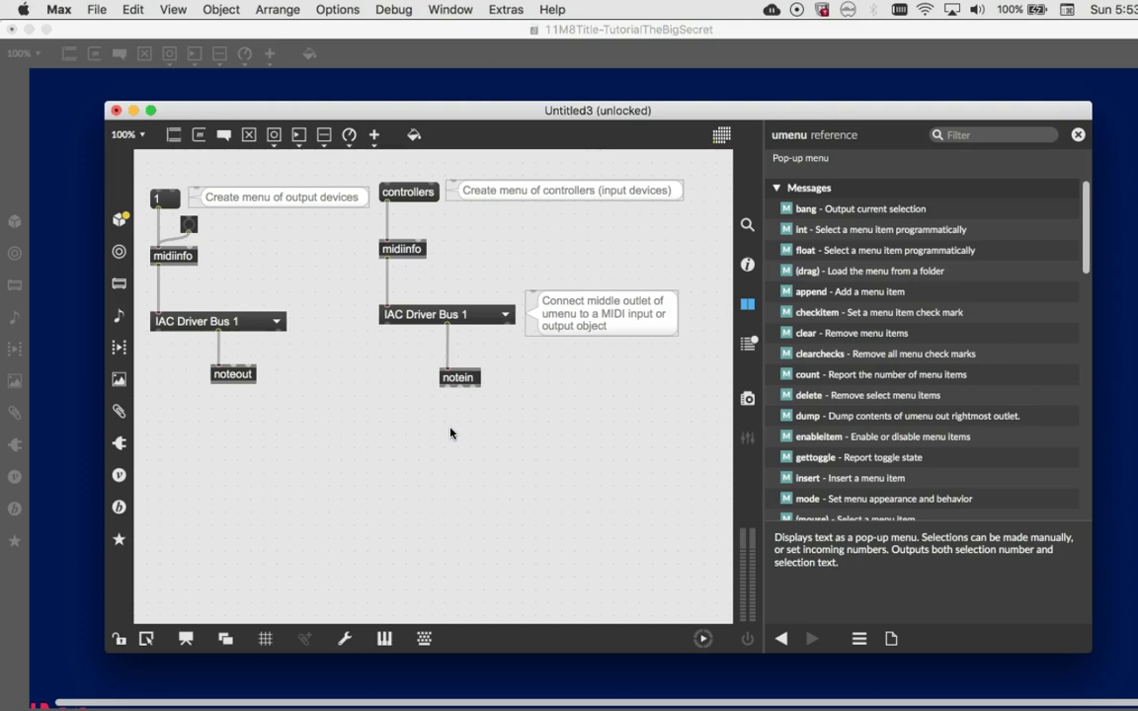
pyautogui.click(548, 480)
pyautogui.write('n')
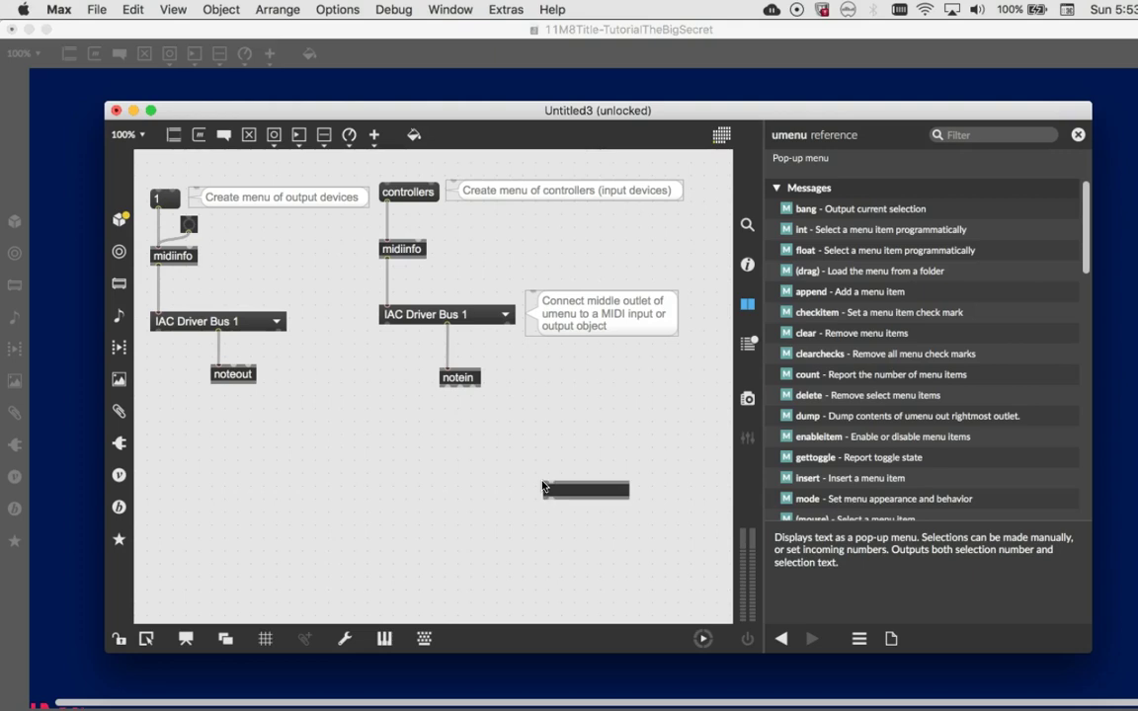
pyautogui.write('multislider')
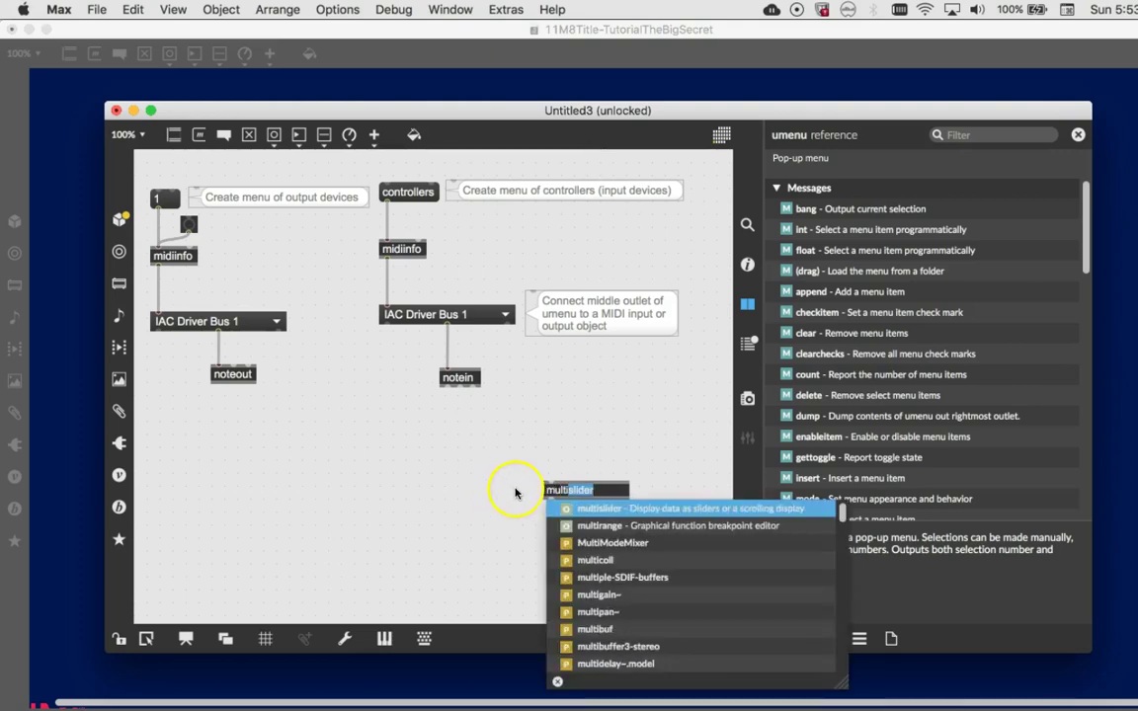
pyautogui.press('Return')
pyautogui.moveTo(545, 499); pyautogui.dragTo(530, 452)
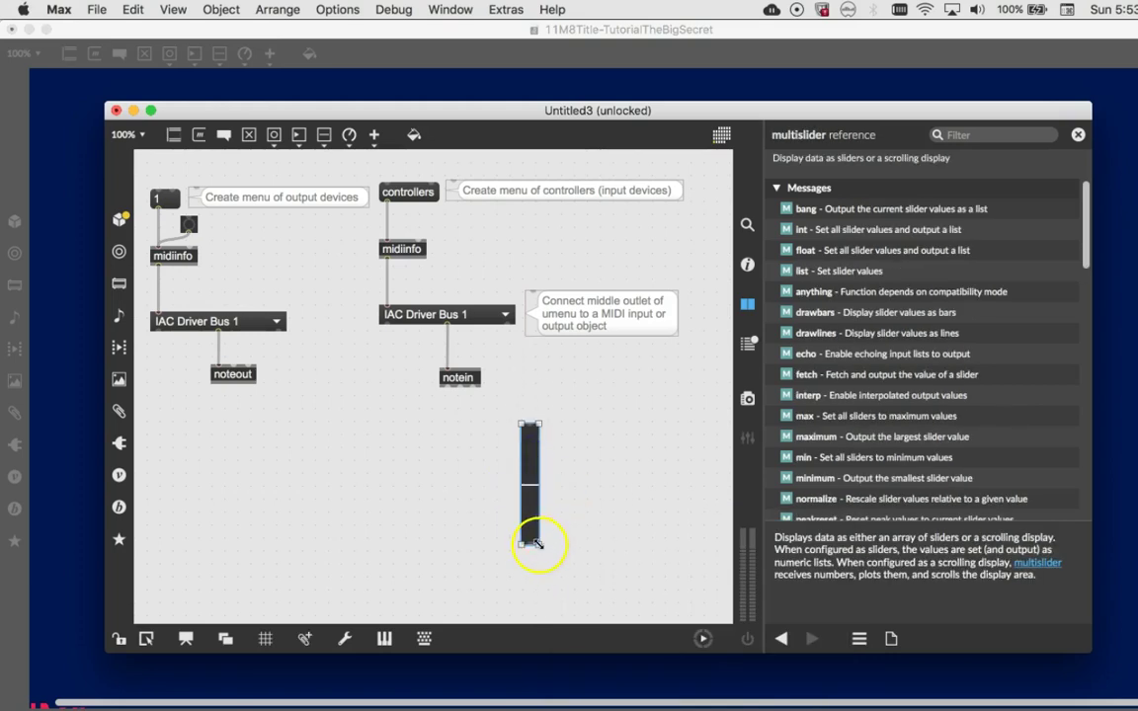
pyautogui.moveTo(536, 542); pyautogui.dragTo(579, 544)
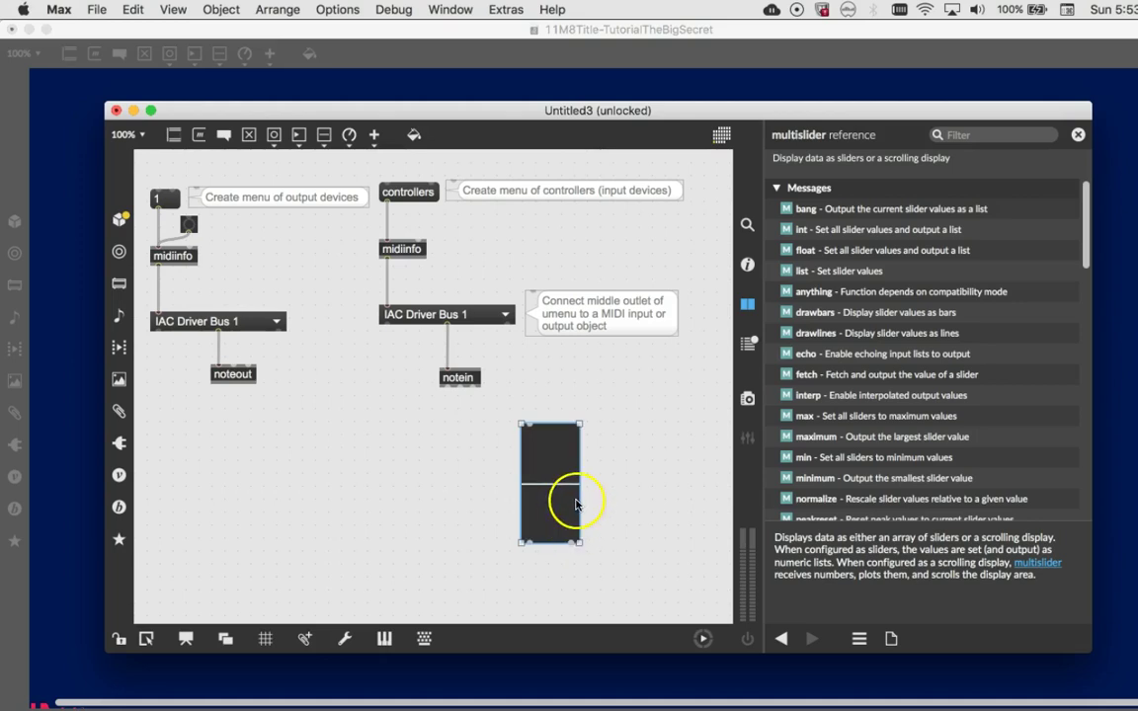
pyautogui.scroll(-15, 902, 300)
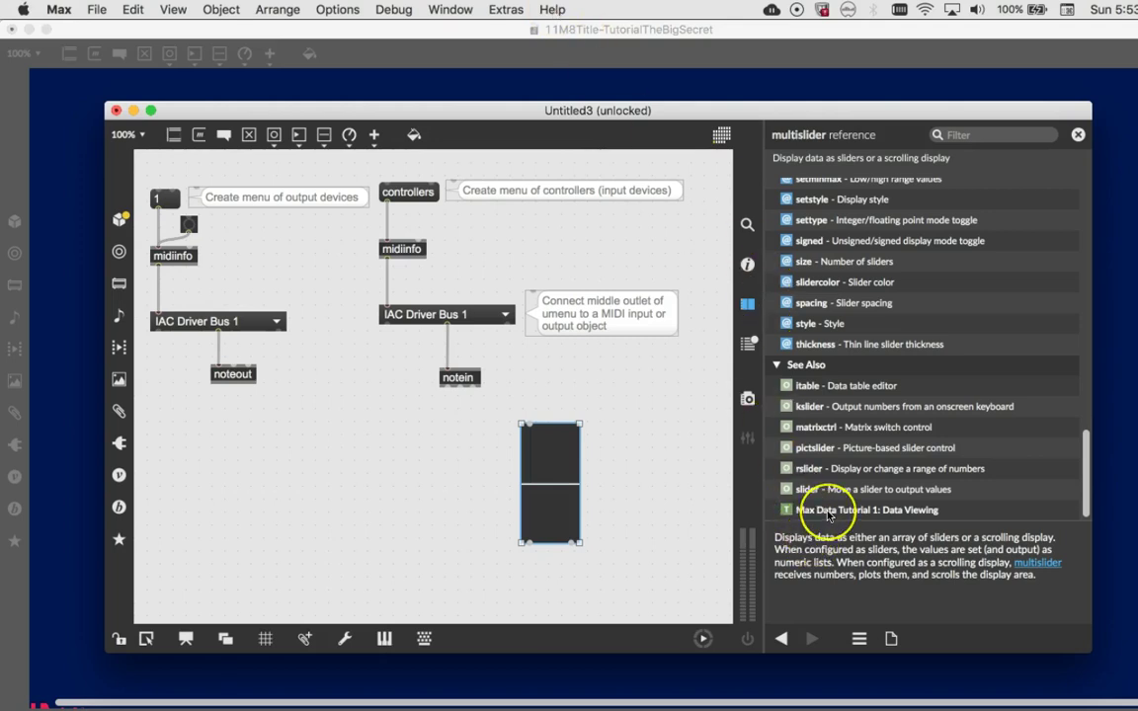
# Open the Max Documentation home window from Help > Reference.
pyautogui.click(550, 10)
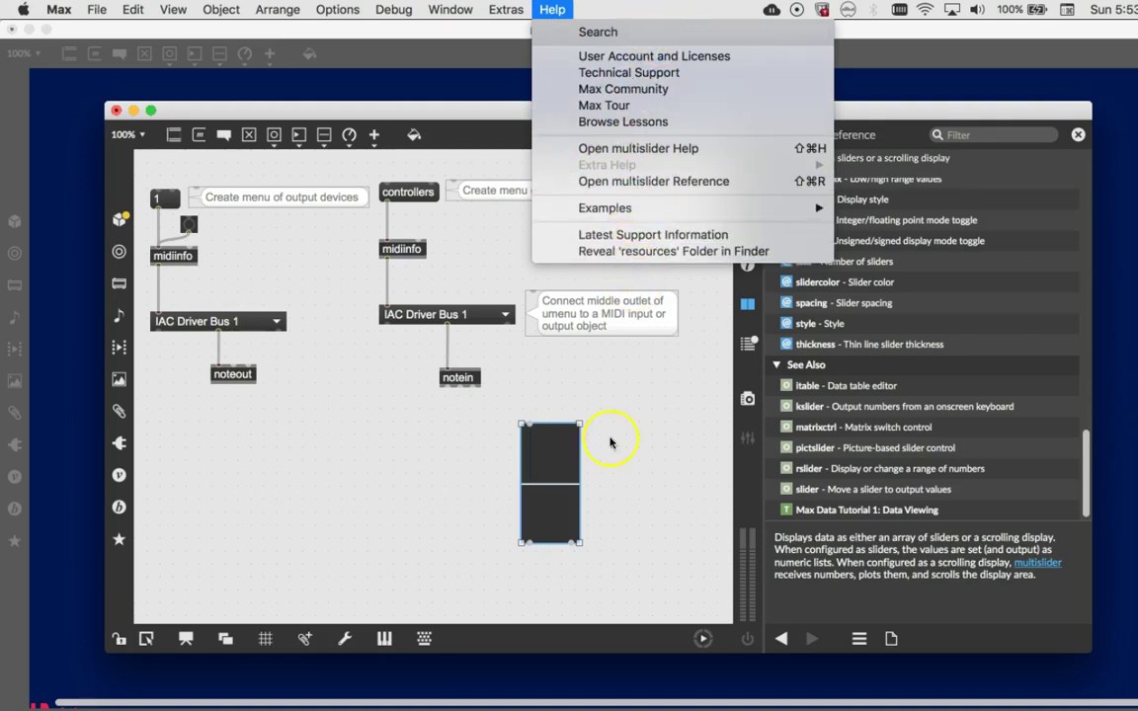
pyautogui.click(609, 480)
pyautogui.click(609, 480)
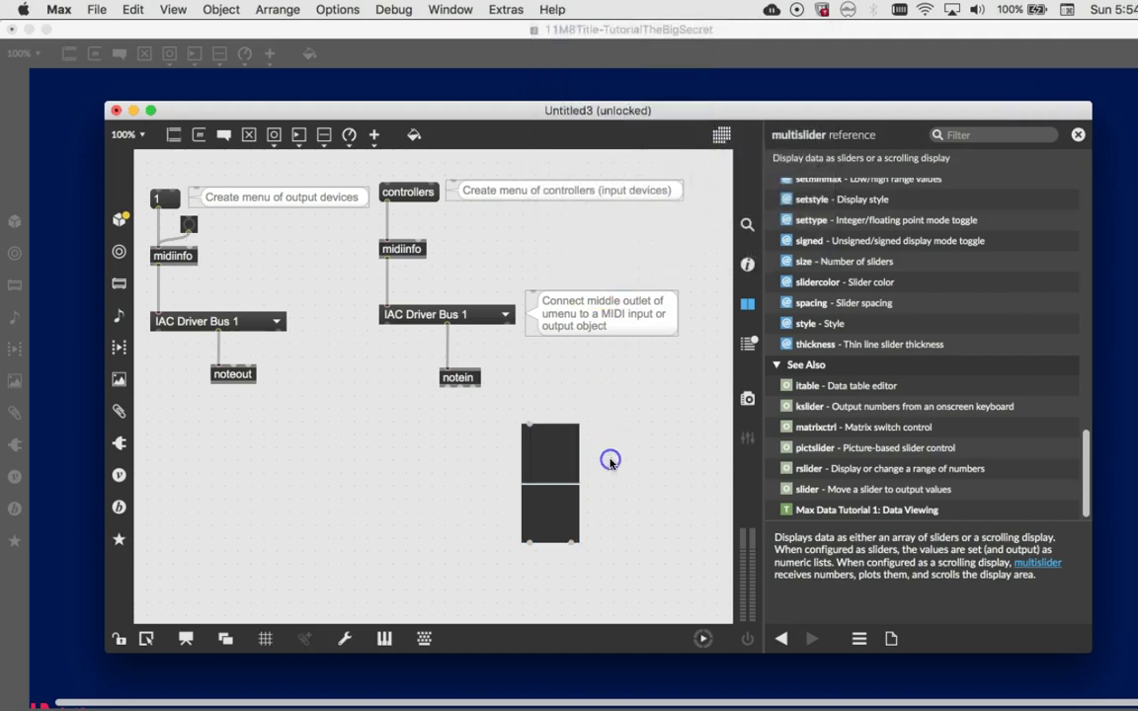
pyautogui.click(543, 476)
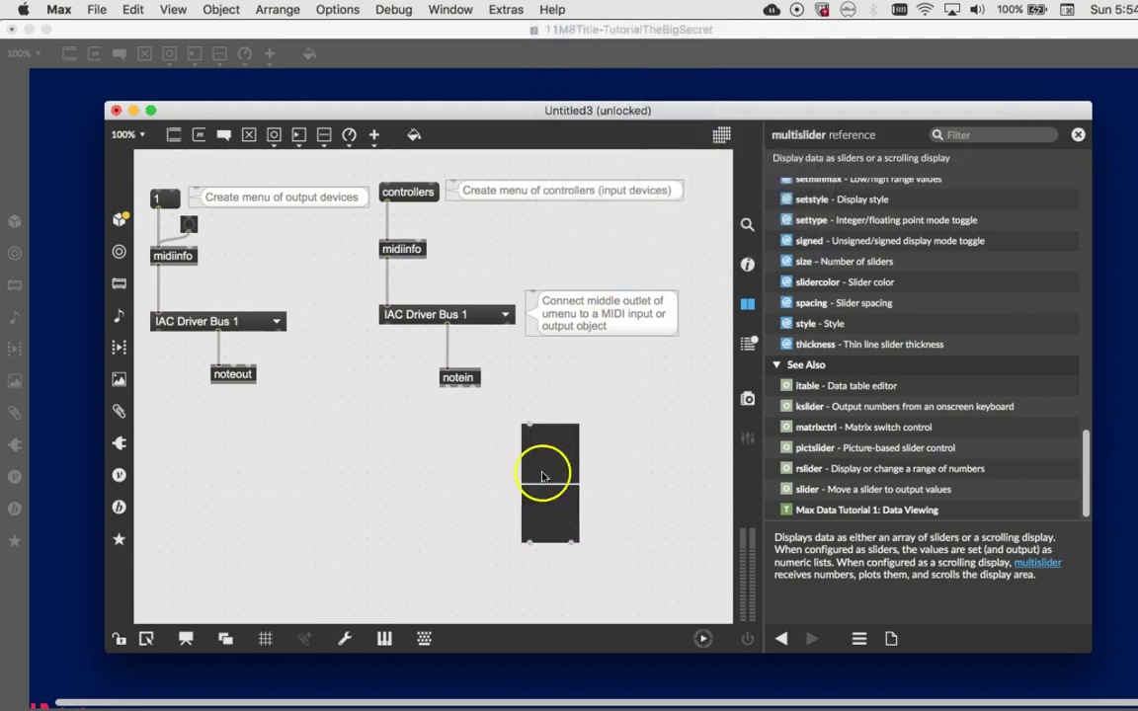
pyautogui.click(552, 11)
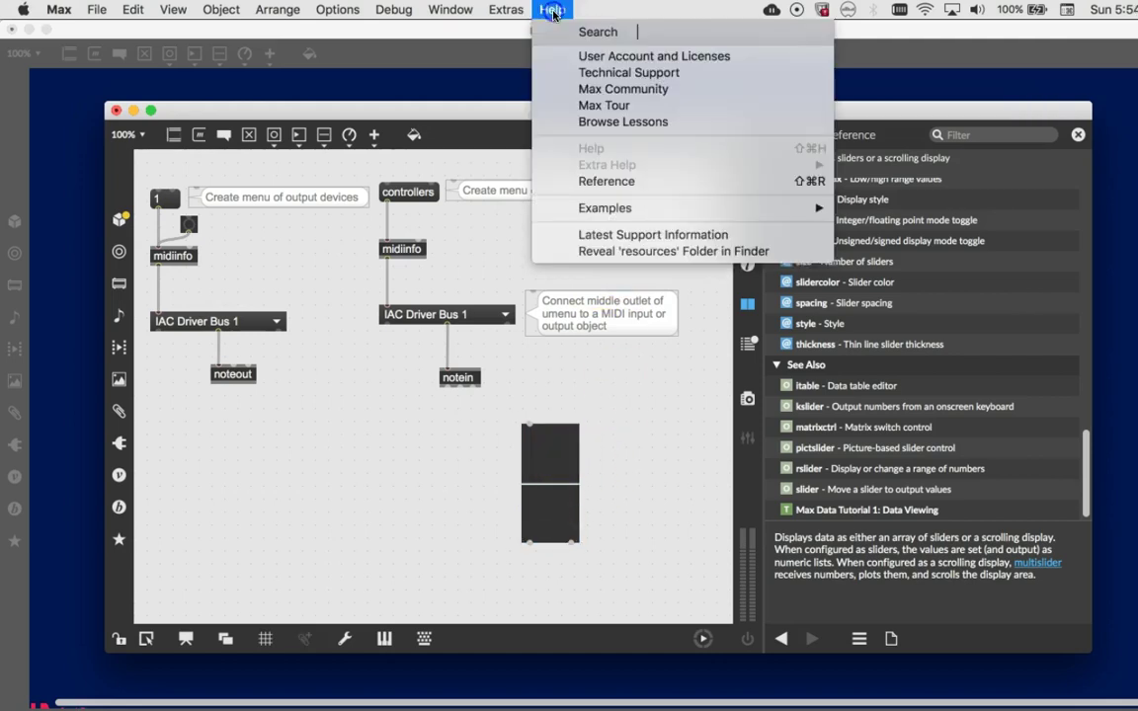
pyautogui.click(596, 185)
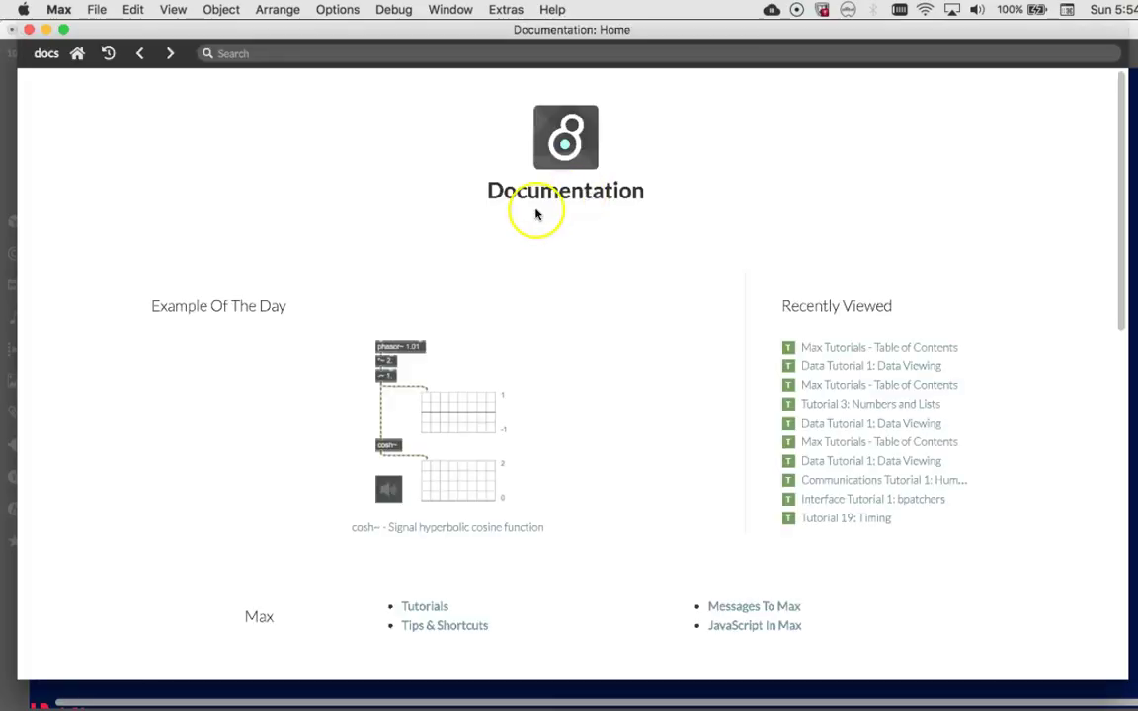
# Open the Data Viewing tutorial under Max Tutorials and launch its 01dDataViewing patch.
pyautogui.scroll(-1, 488, 279)
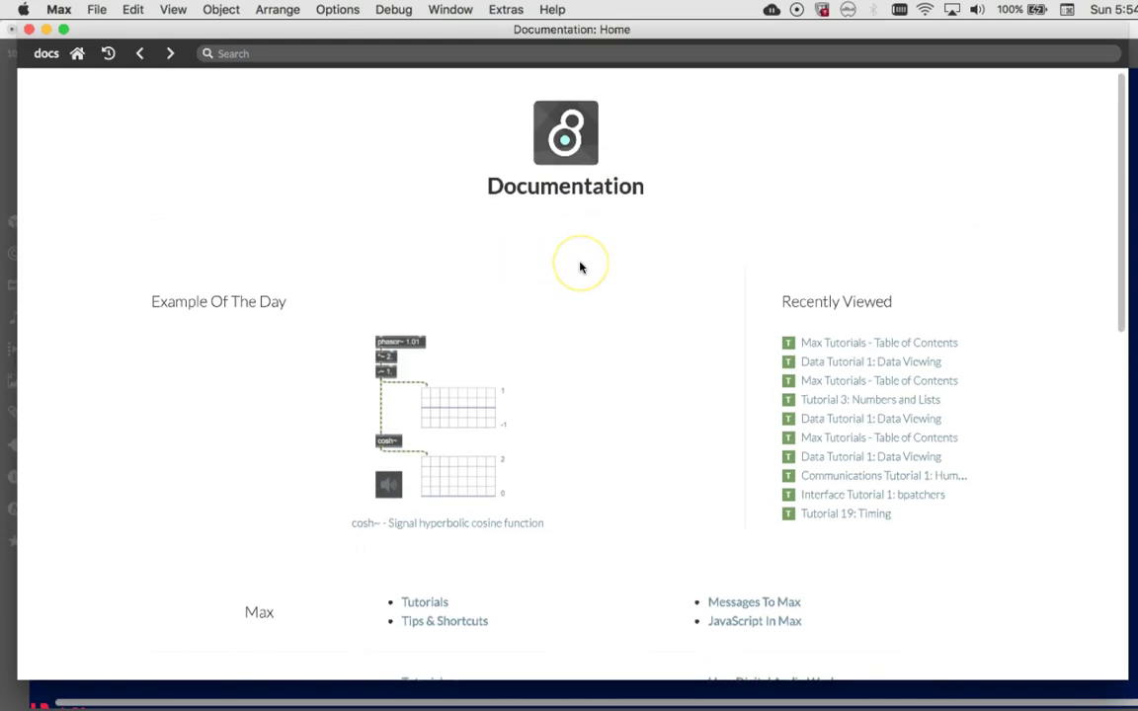
pyautogui.scroll(-10, 580, 267)
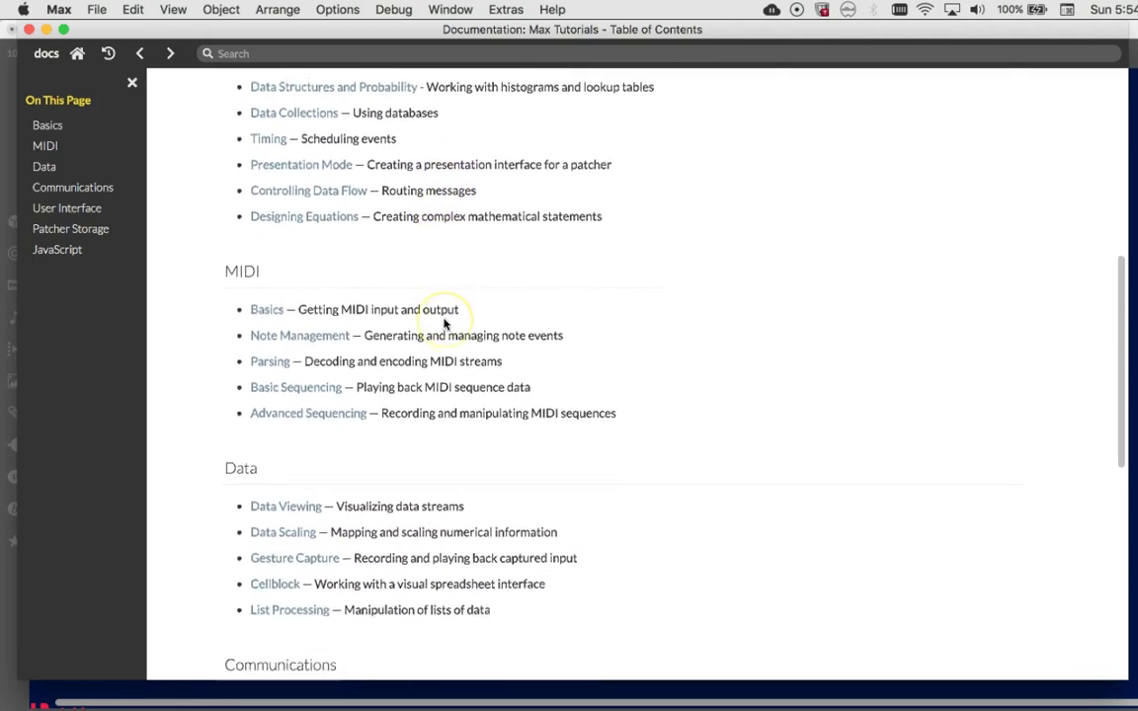
pyautogui.click(296, 341)
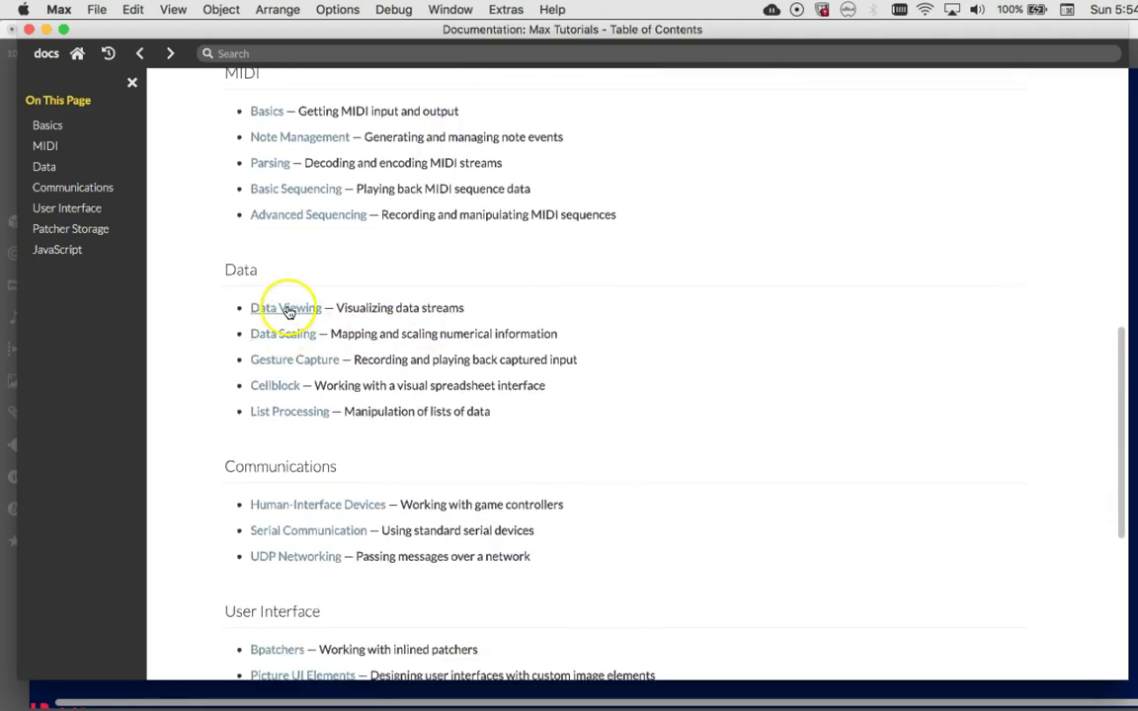
pyautogui.click(287, 308)
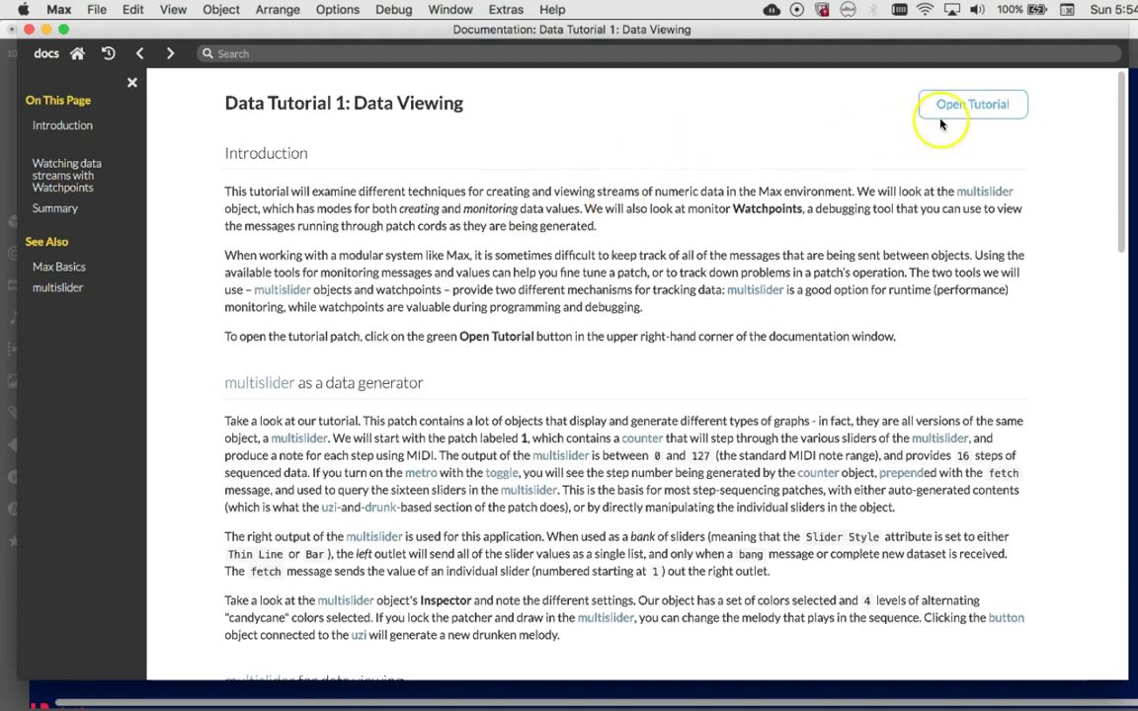
pyautogui.click(984, 110)
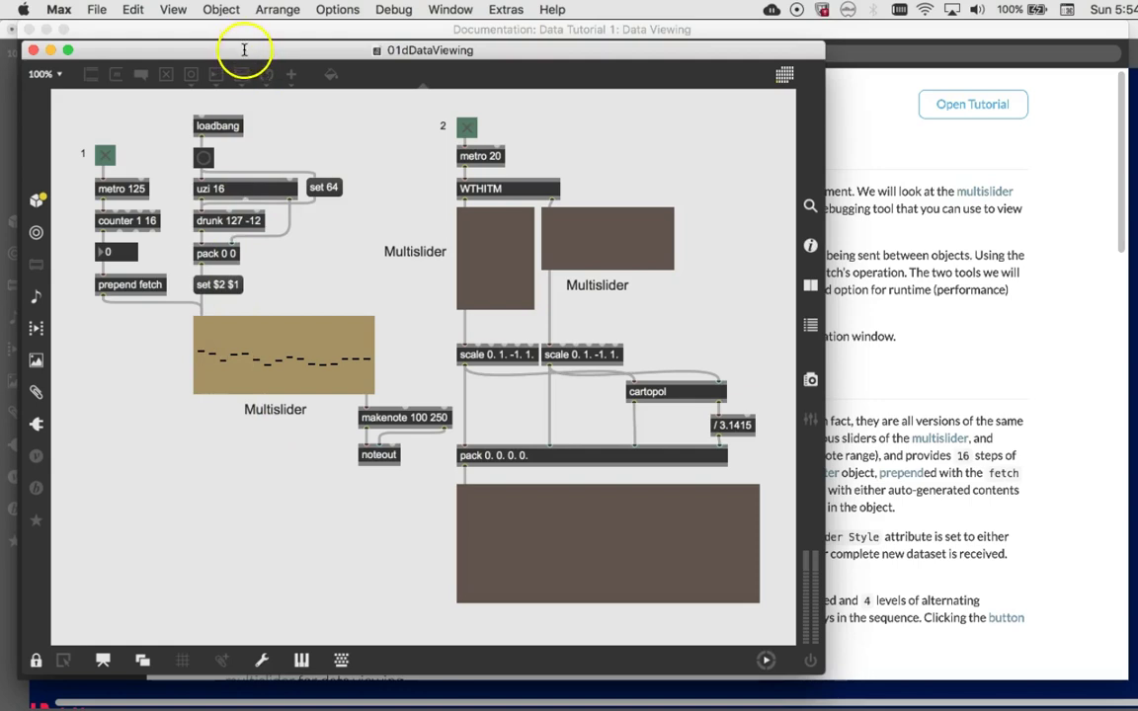
# Move the 01dDataViewing window aside and unlock the patch for editing.
pyautogui.moveTo(244, 50); pyautogui.dragTo(317, 41)
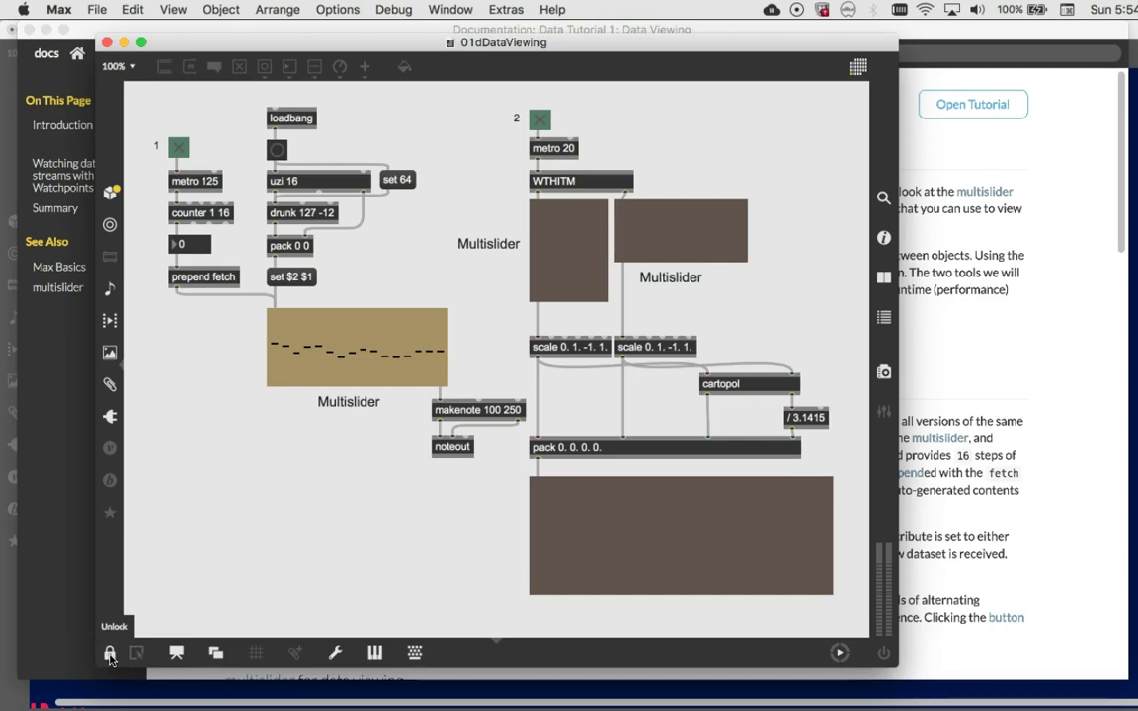
pyautogui.click(109, 654)
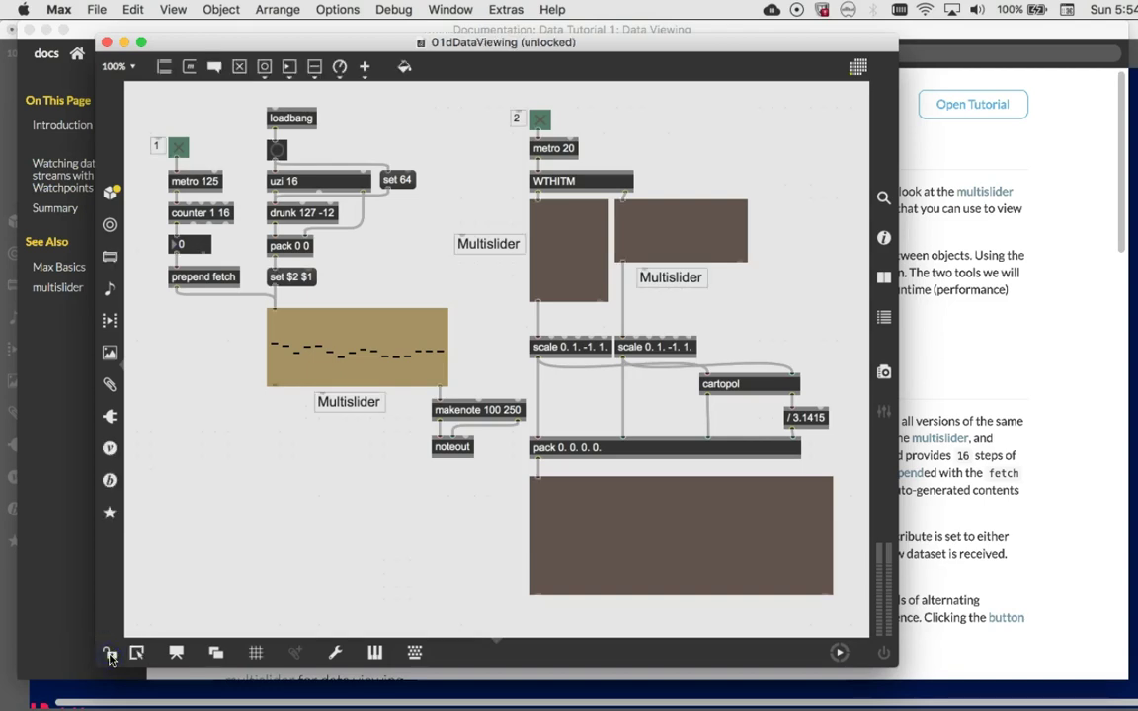
pyautogui.moveTo(109, 654); pyautogui.dragTo(187, 539)
# Copy the drunk-walk multislider sequencer objects and close the tutorial patch.
pyautogui.moveTo(450, 506); pyautogui.dragTo(149, 97)
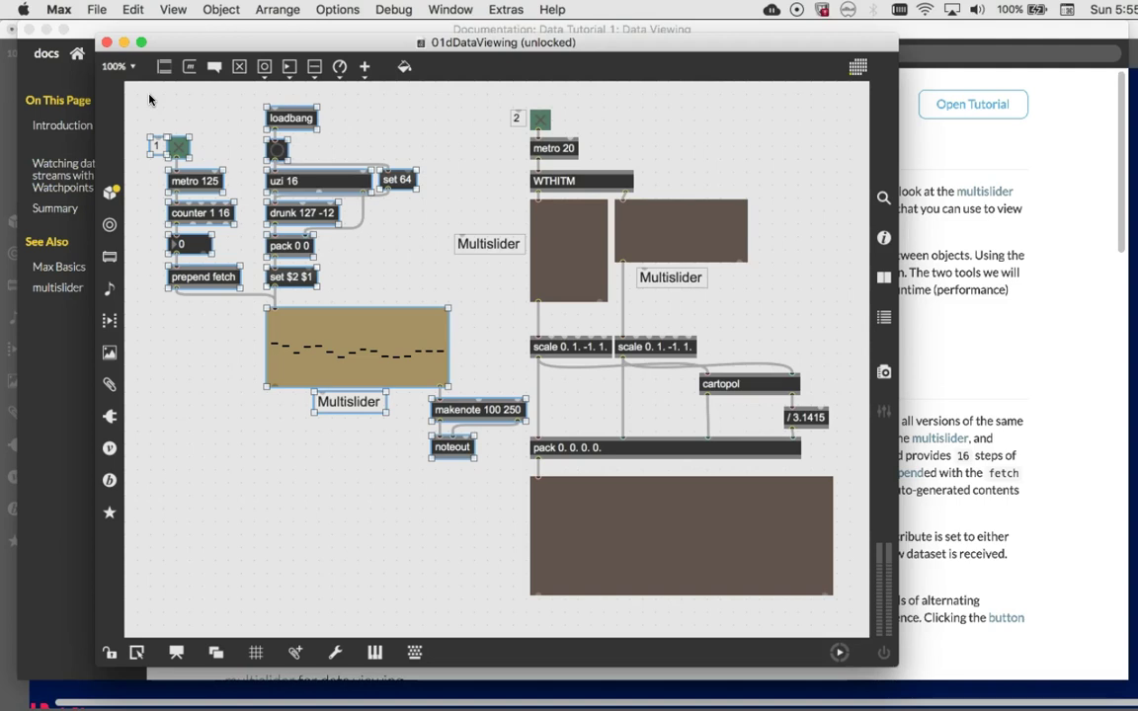
pyautogui.click(139, 67)
pyautogui.click(106, 42)
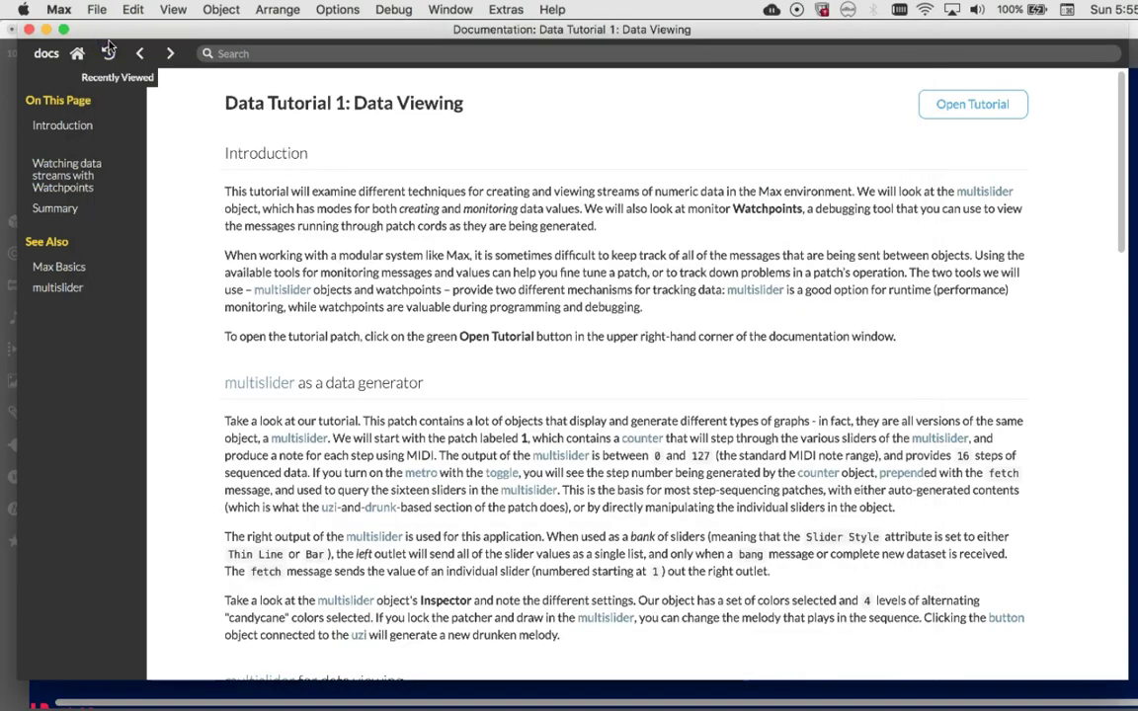
# Replace the new multislider with the pasted sequencer objects and move them lower in Untitled3.
pyautogui.click(29, 30)
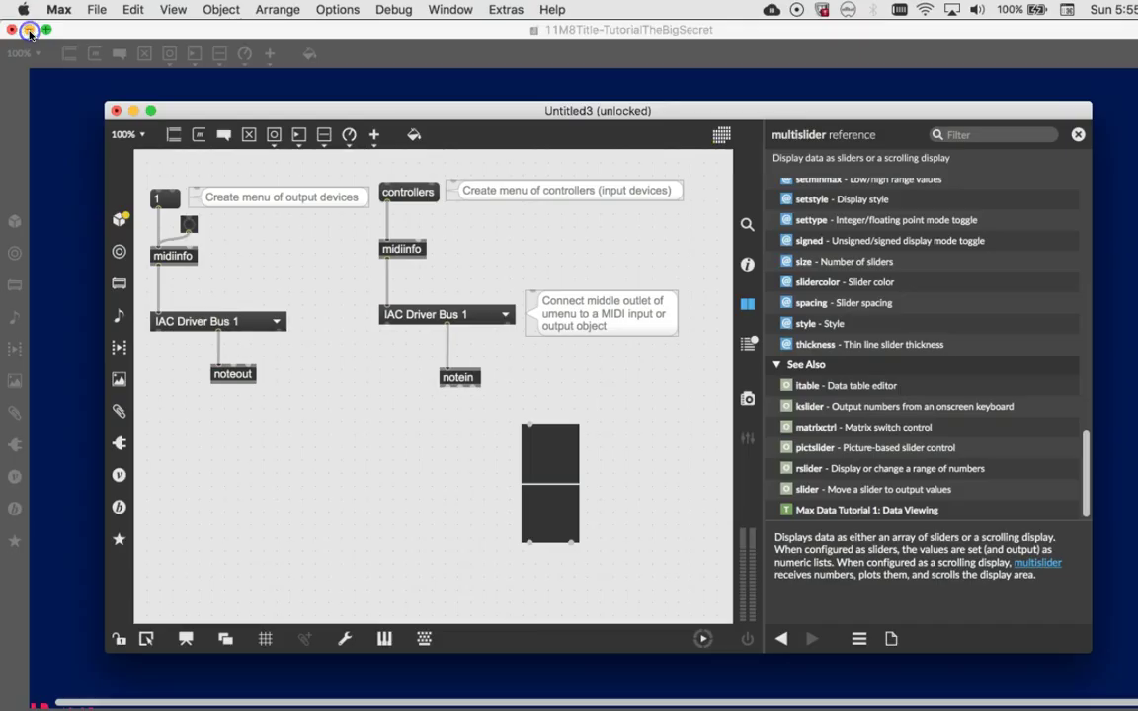
pyautogui.click(564, 487)
pyautogui.press('BackSpace')
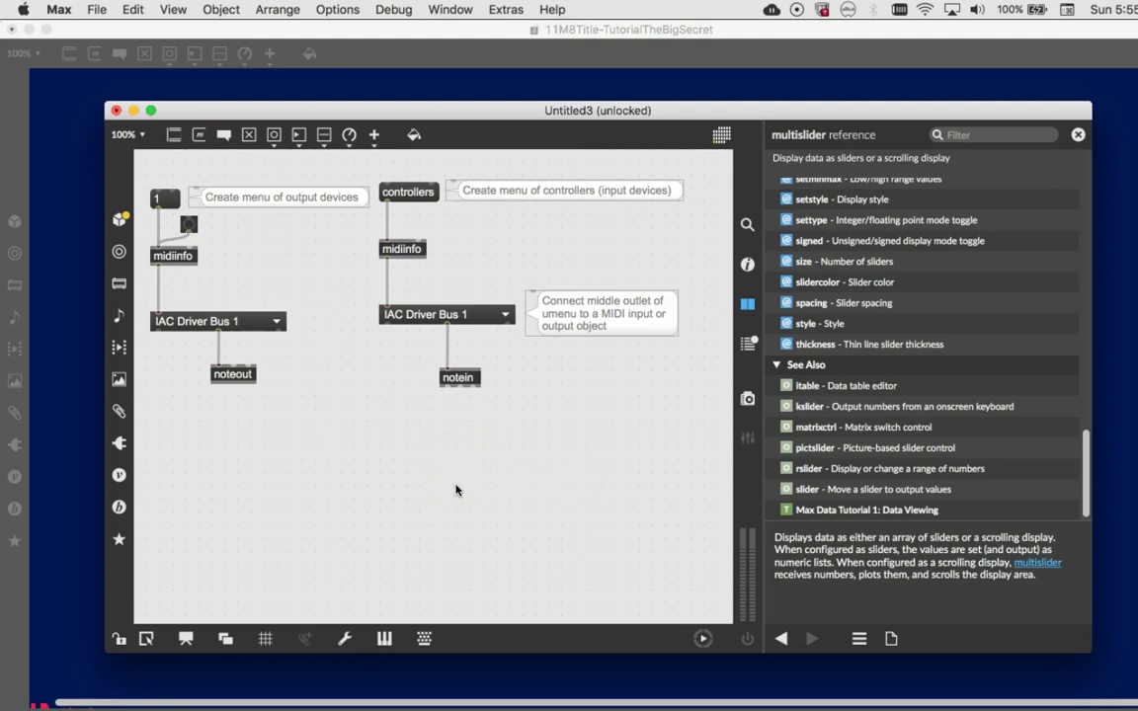
pyautogui.press('super+v')
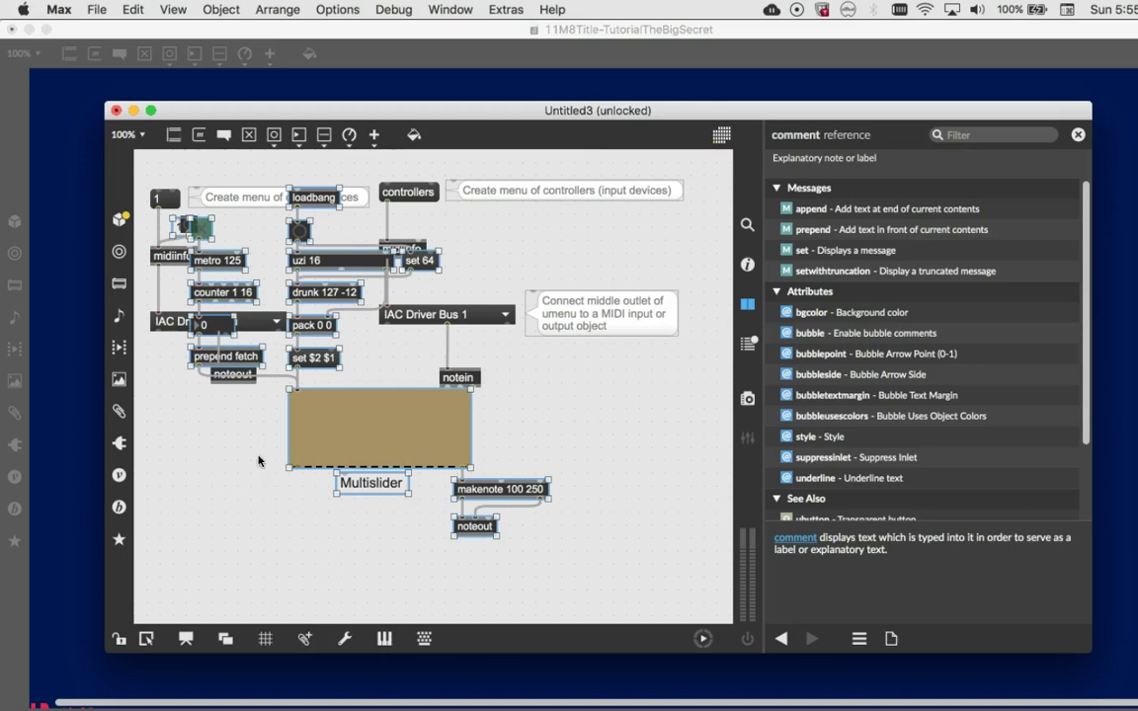
pyautogui.click(285, 413)
pyautogui.moveTo(314, 408); pyautogui.dragTo(673, 394)
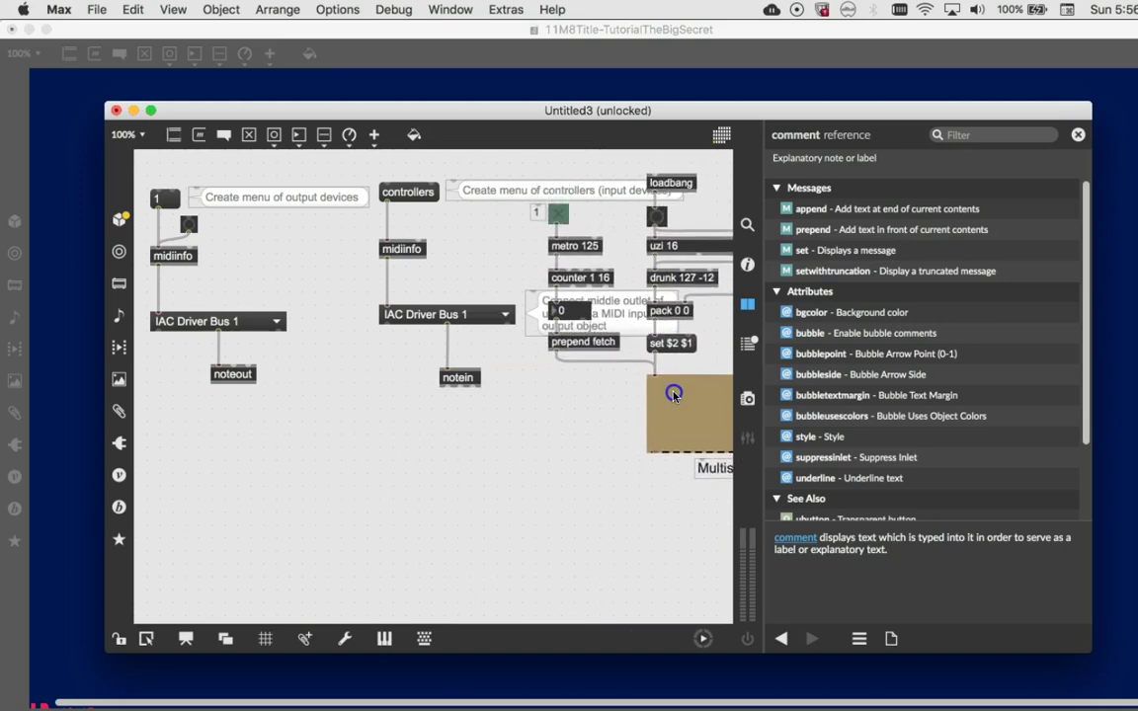
# Delete the middle-outlet, controllers menu and output devices comments, then close the sidebar.
pyautogui.click(533, 320)
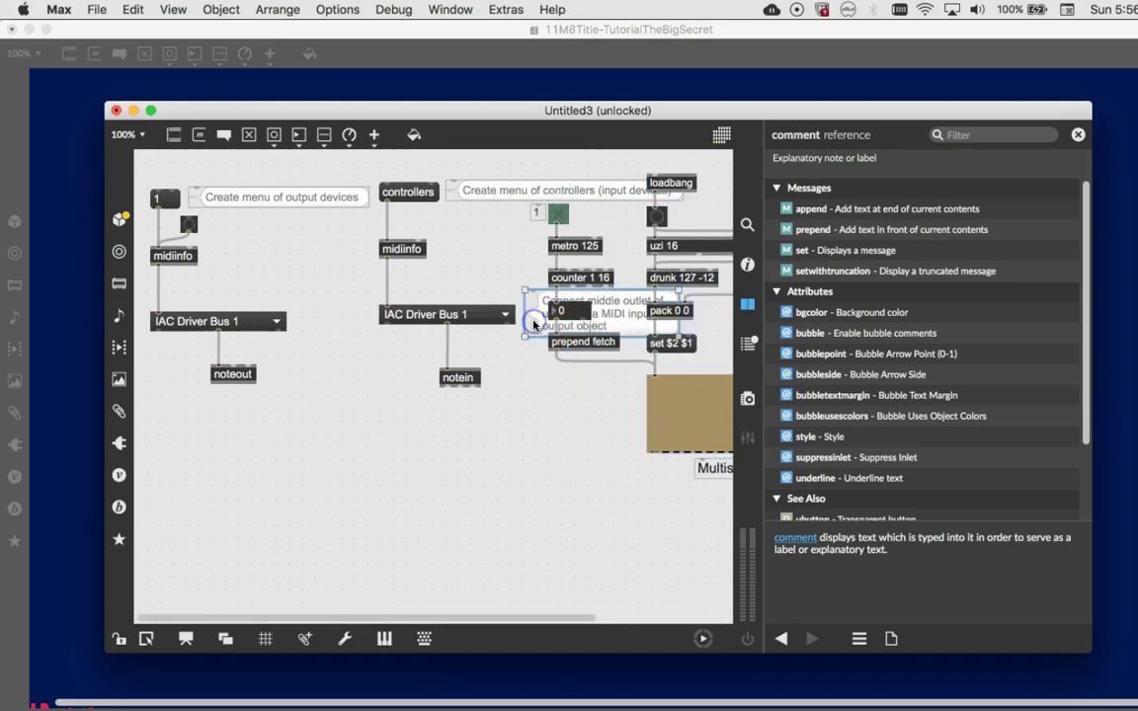
pyautogui.press('BackSpace')
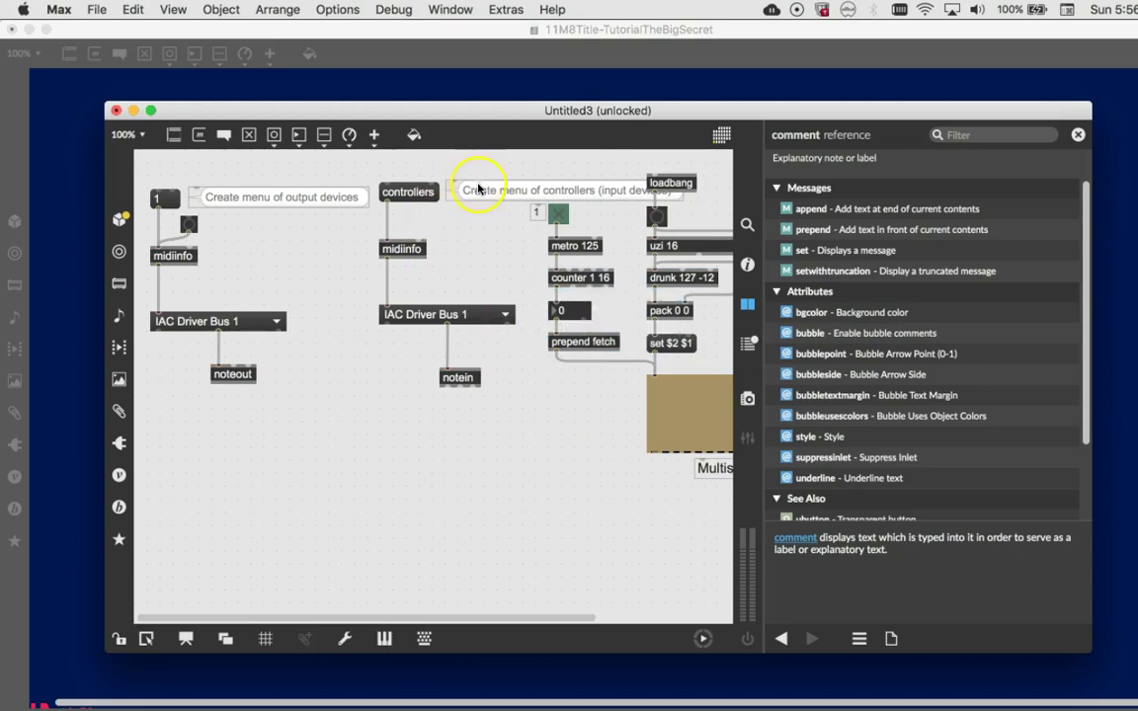
pyautogui.click(478, 189)
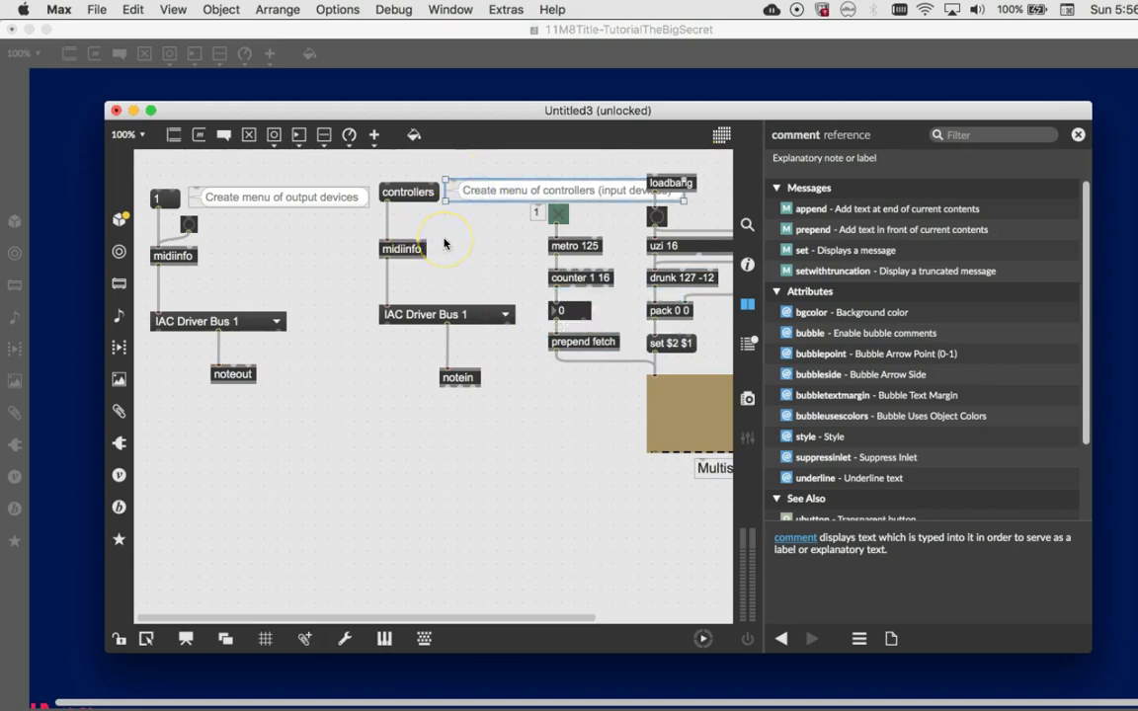
pyautogui.press('BackSpace')
pyautogui.click(281, 198)
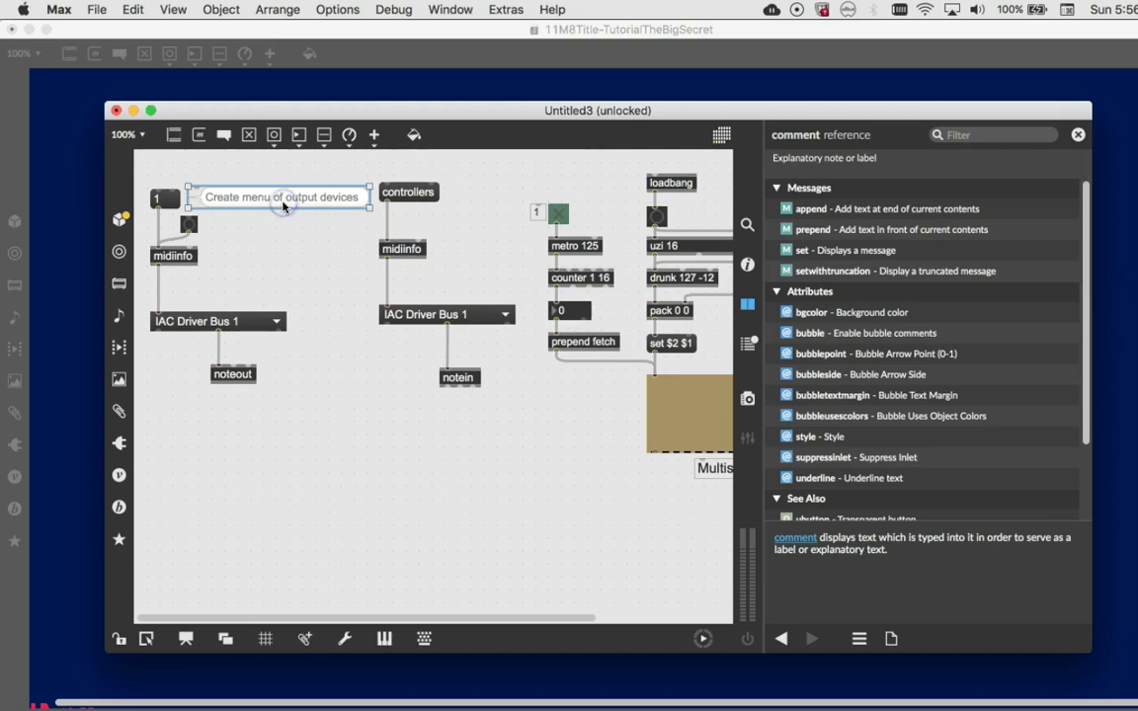
pyautogui.press('BackSpace')
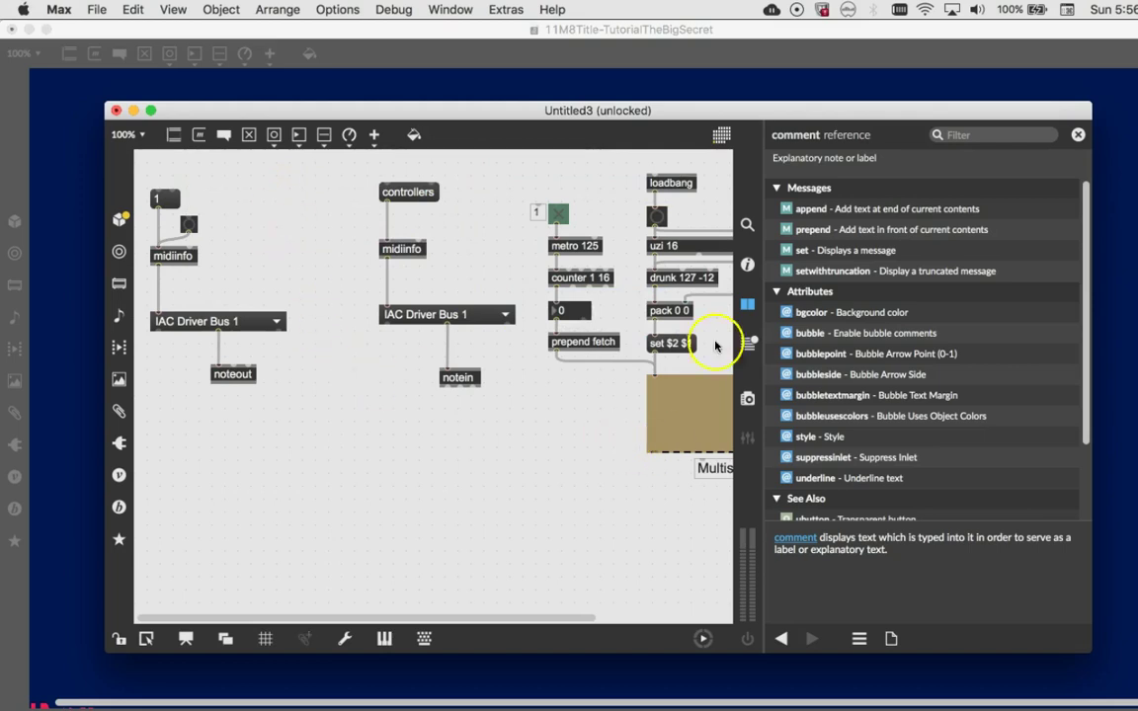
pyautogui.click(747, 266)
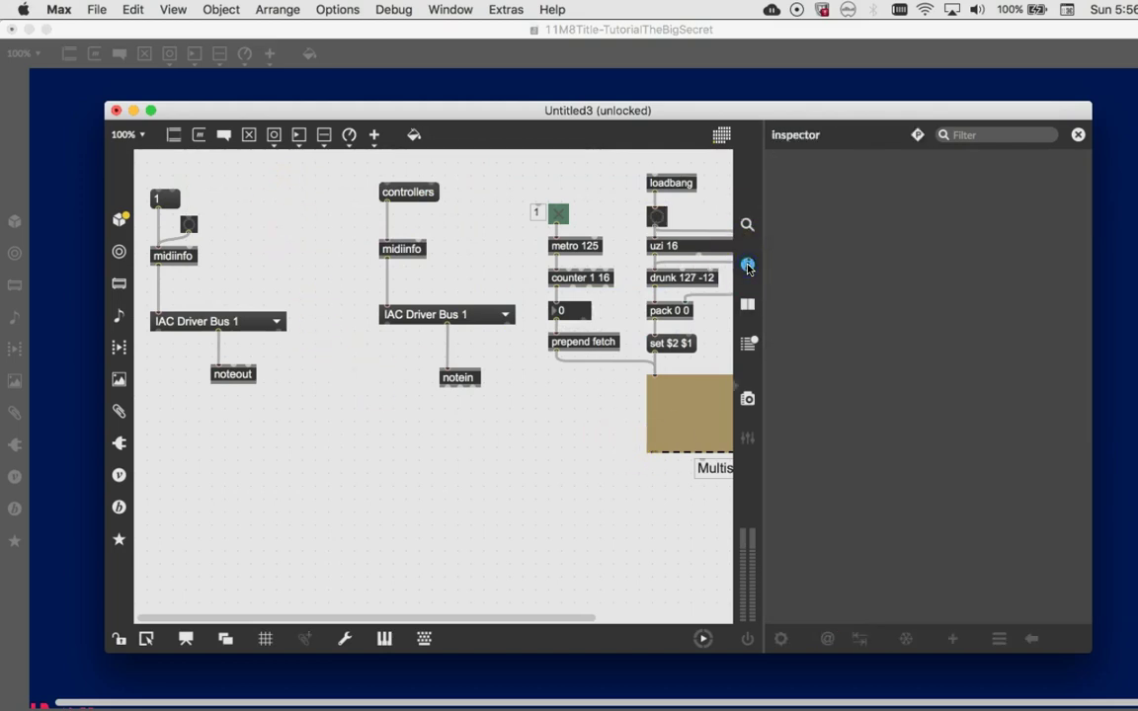
pyautogui.click(748, 266)
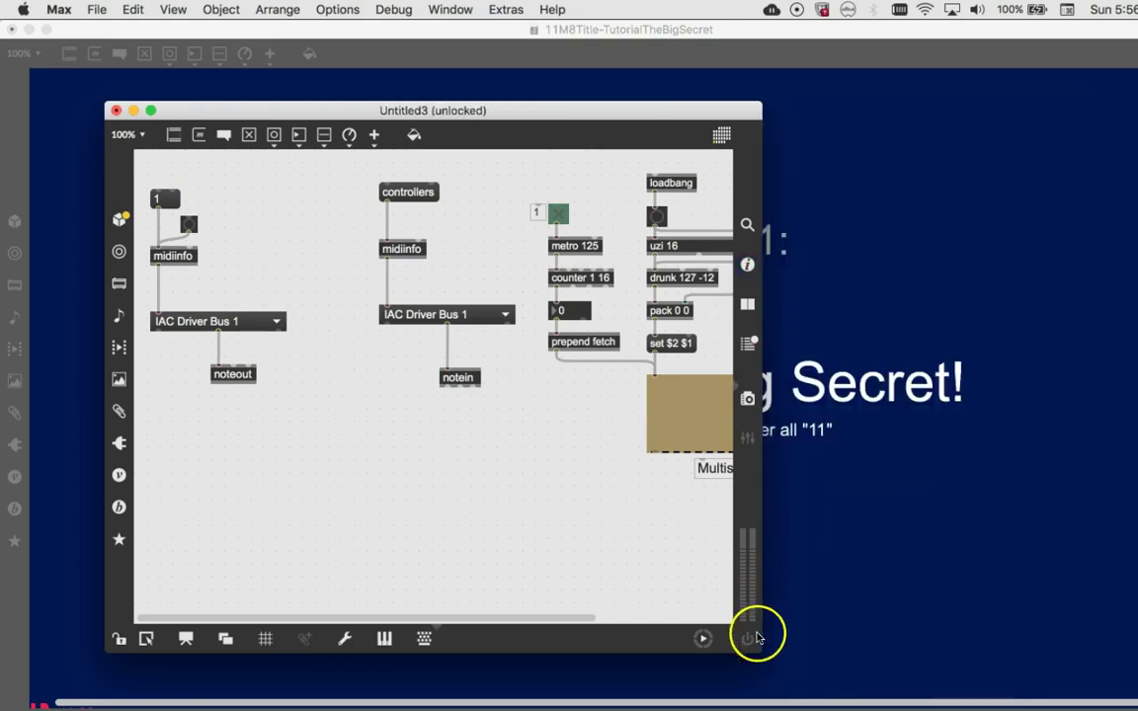
# Enlarge the window, then run the metro to fill the Multislider with a drunk-walk melody and stop it.
pyautogui.moveTo(760, 651); pyautogui.dragTo(1113, 665)
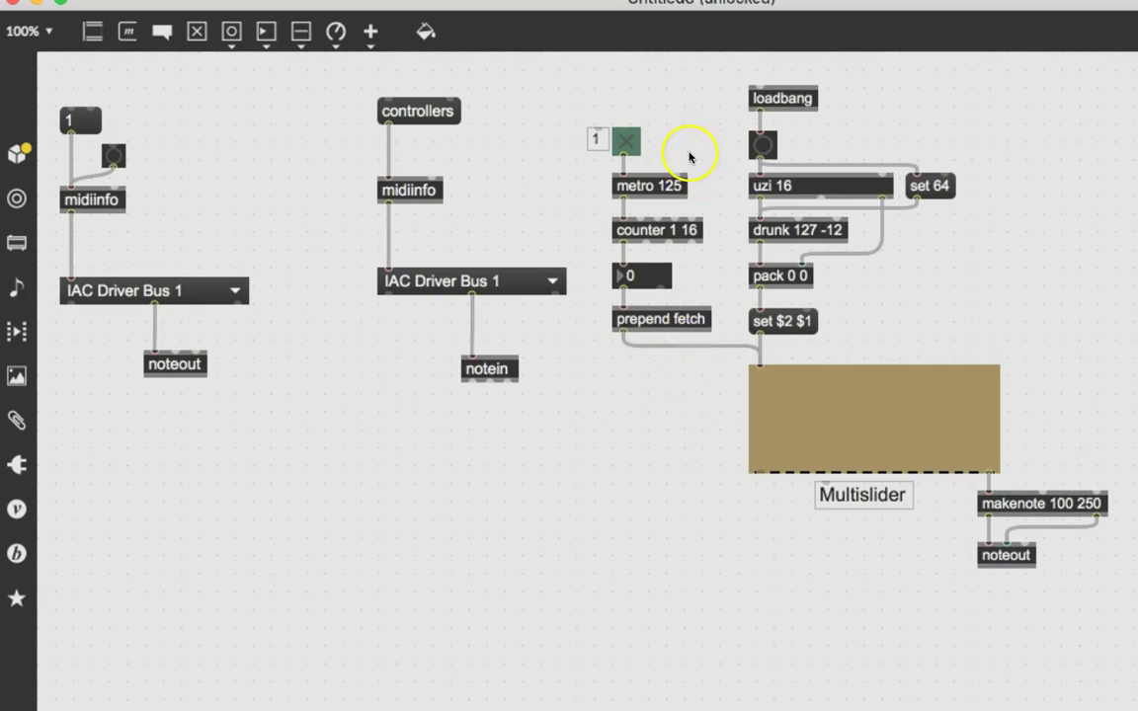
pyautogui.press('super+e')
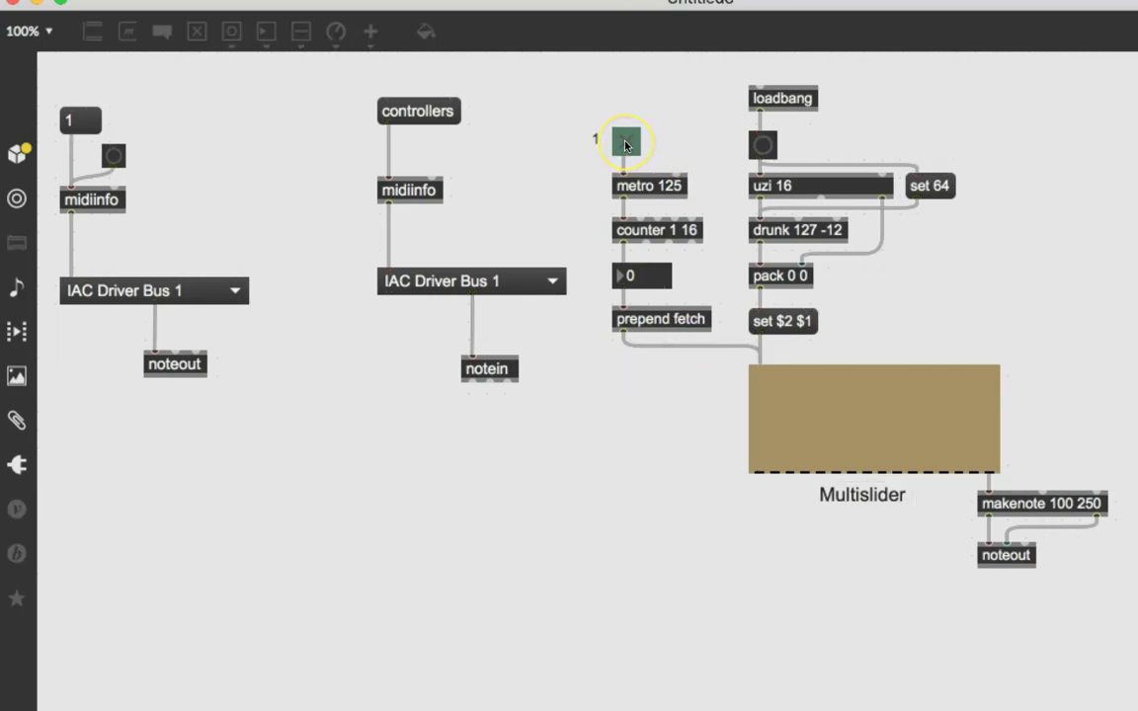
pyautogui.click(626, 142)
pyautogui.click(761, 148)
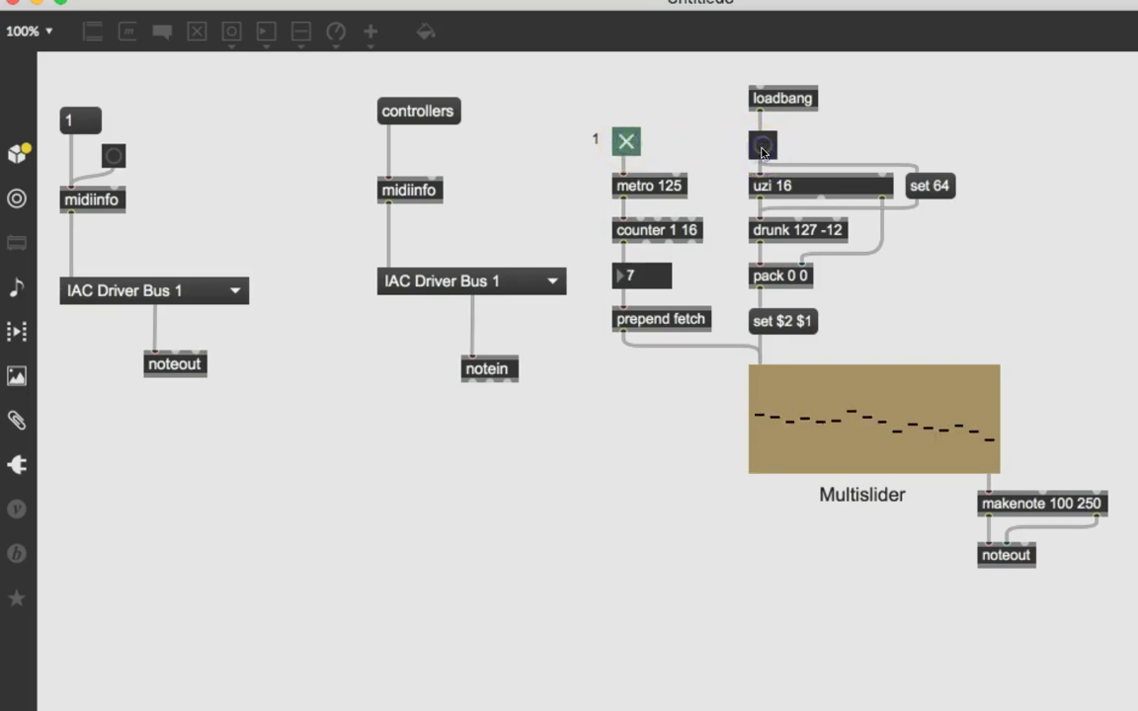
pyautogui.press('XF86AudioRaiseVolume')
pyautogui.click(625, 144)
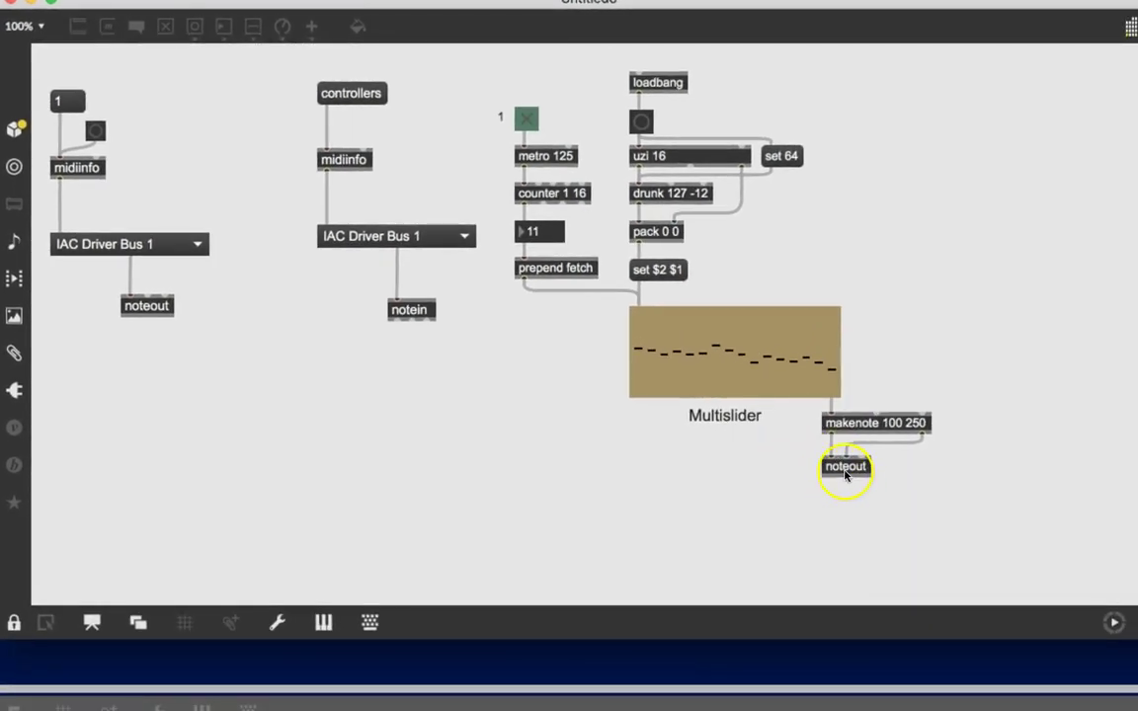
pyautogui.doubleClick(844, 468)
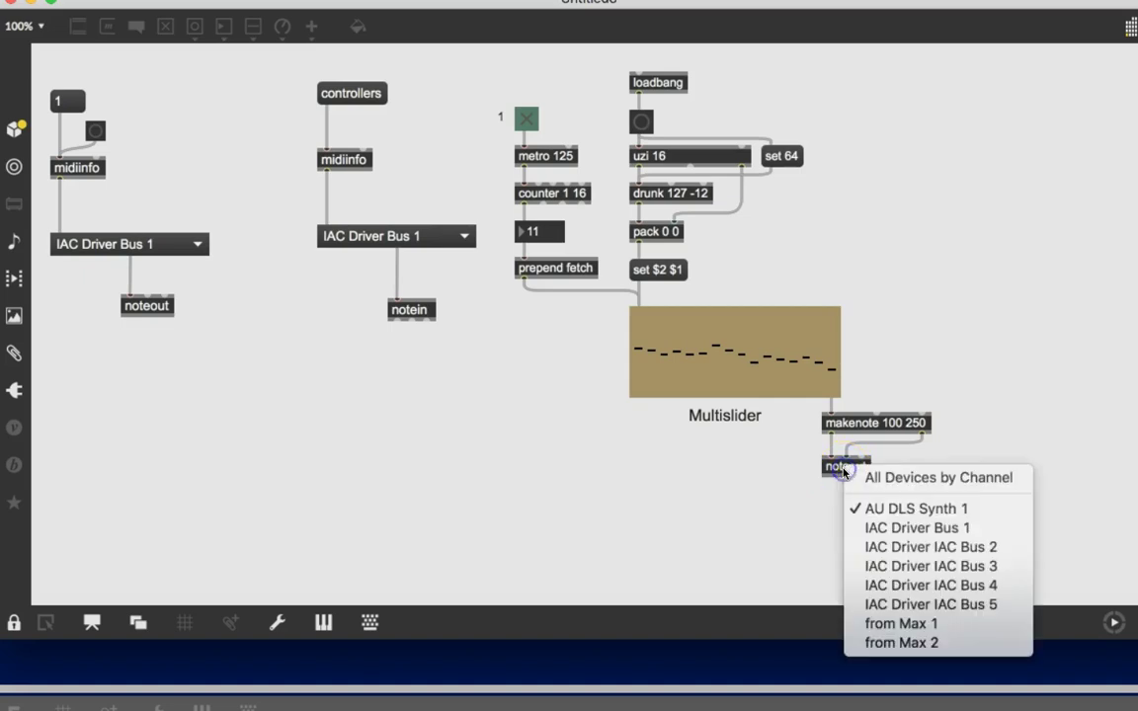
pyautogui.click(884, 520)
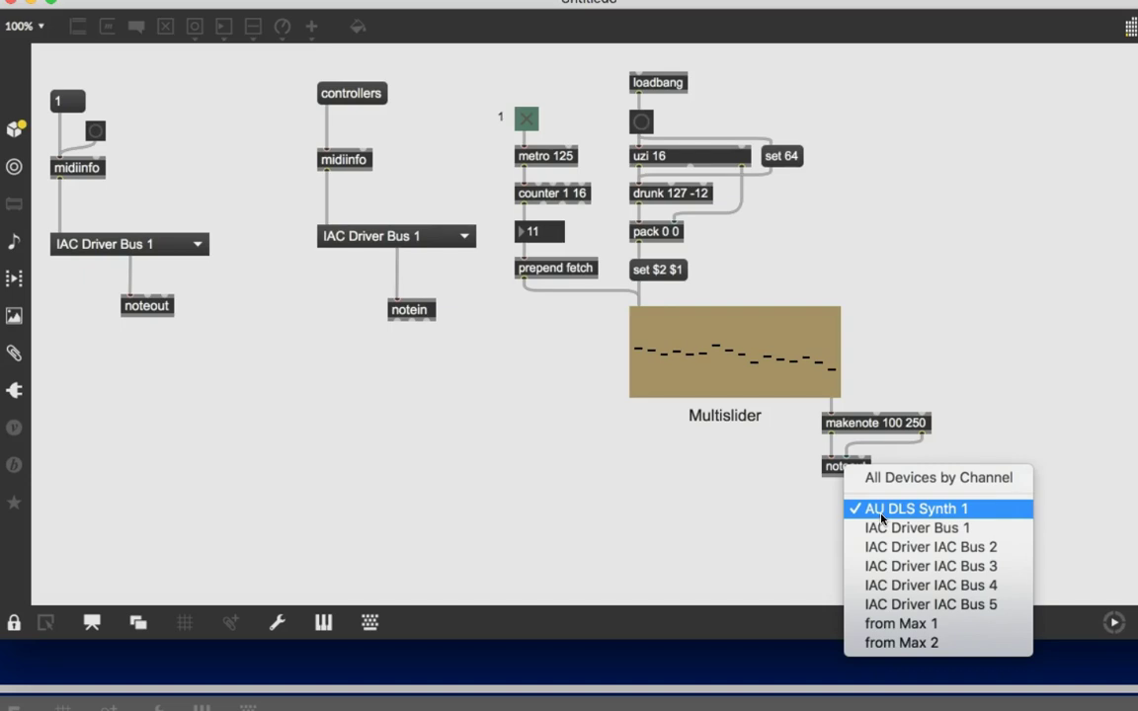
pyautogui.click(812, 512)
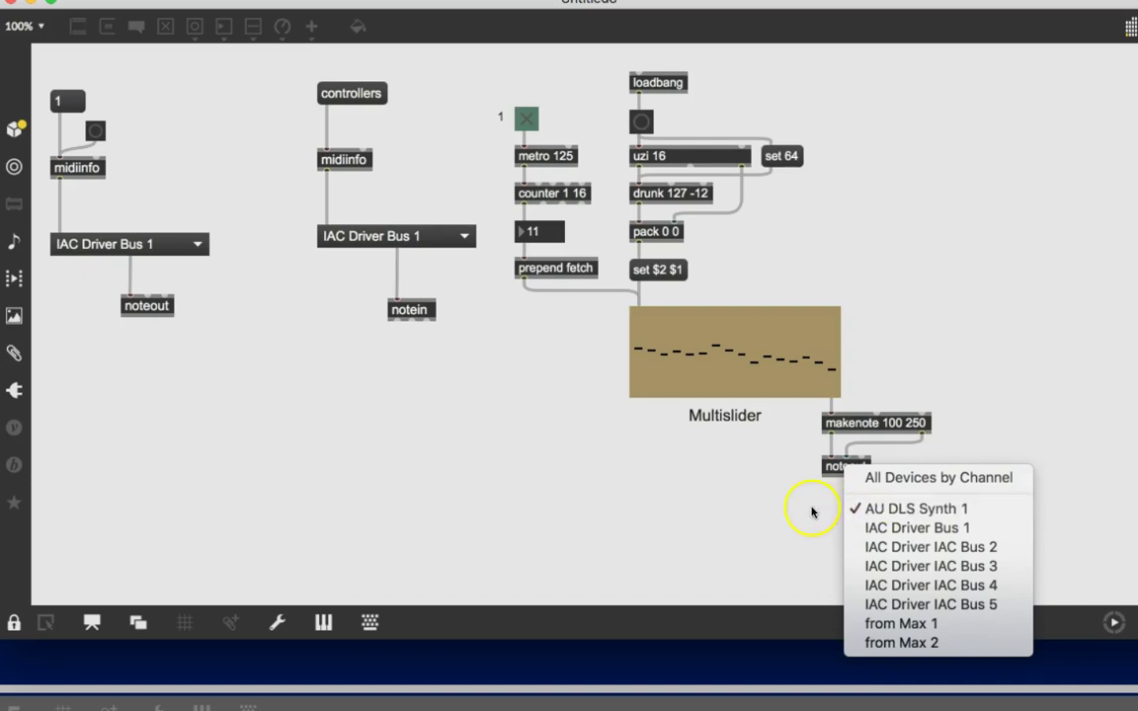
pyautogui.moveTo(836, 498); pyautogui.dragTo(852, 474)
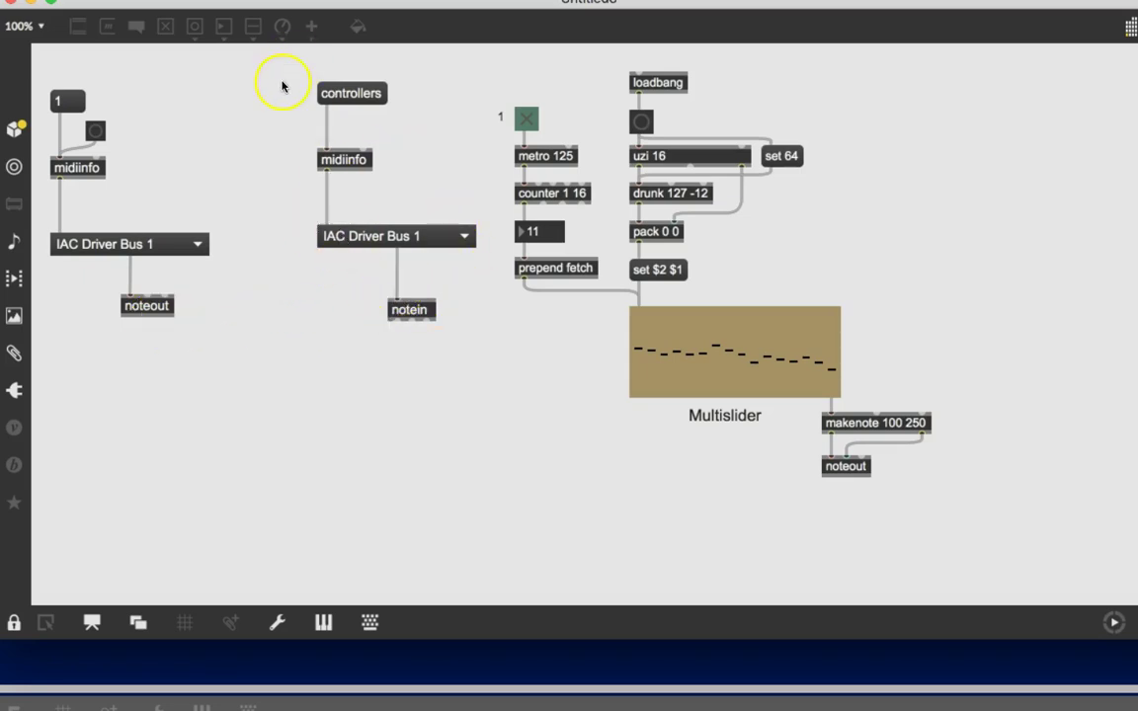
# Delete the controllers, midiinfo, menu and notein objects.
pyautogui.press('super+e')
pyautogui.moveTo(275, 83); pyautogui.dragTo(427, 317)
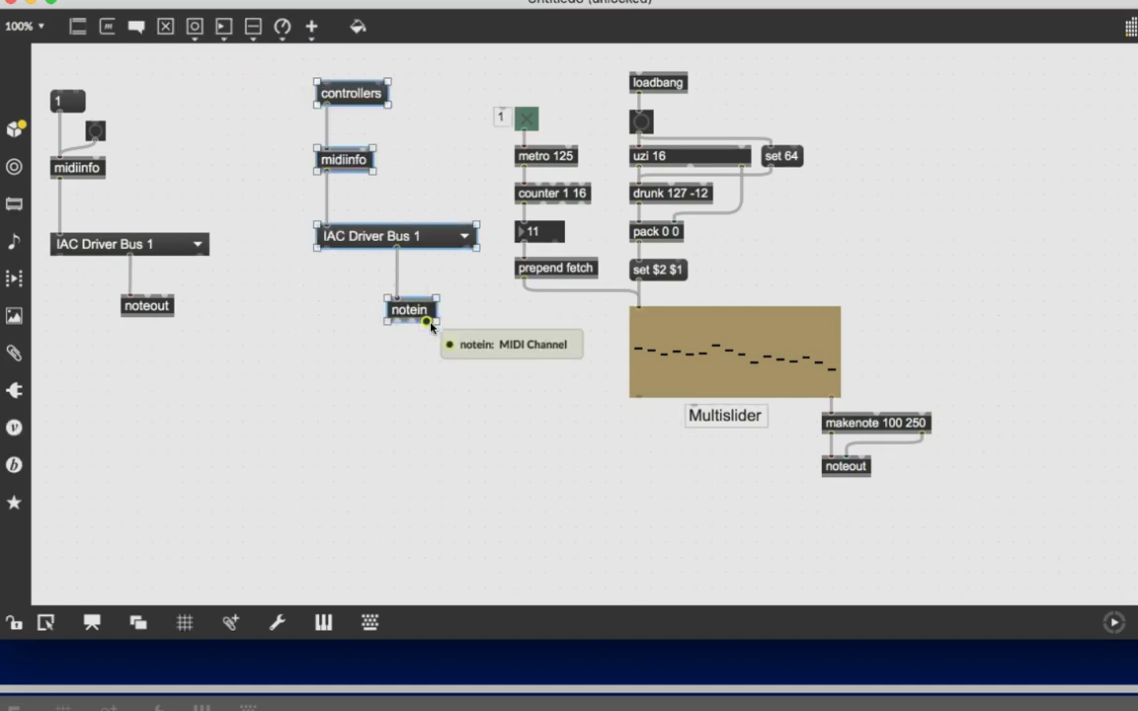
pyautogui.press('BackSpace')
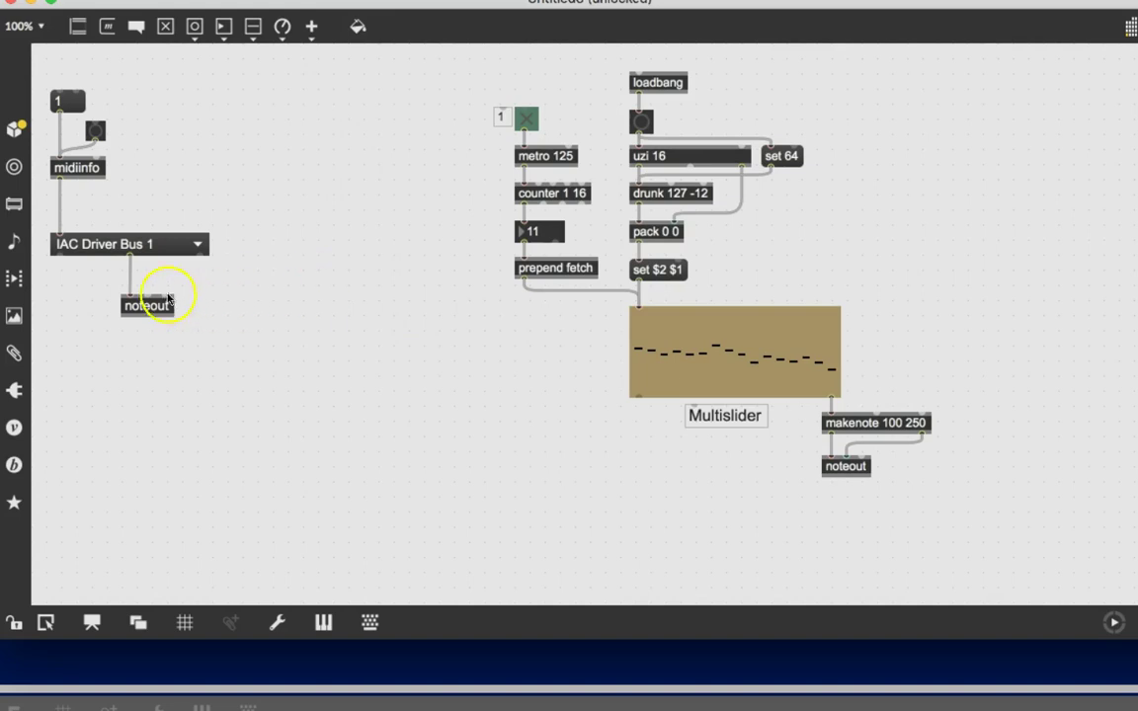
# Reroute the device menu's cord to the sequencer's noteout as a segmented cord below the Multislider.
pyautogui.moveTo(132, 272); pyautogui.dragTo(131, 278)
pyautogui.click(132, 270)
pyautogui.moveTo(130, 286); pyautogui.dragTo(832, 470)
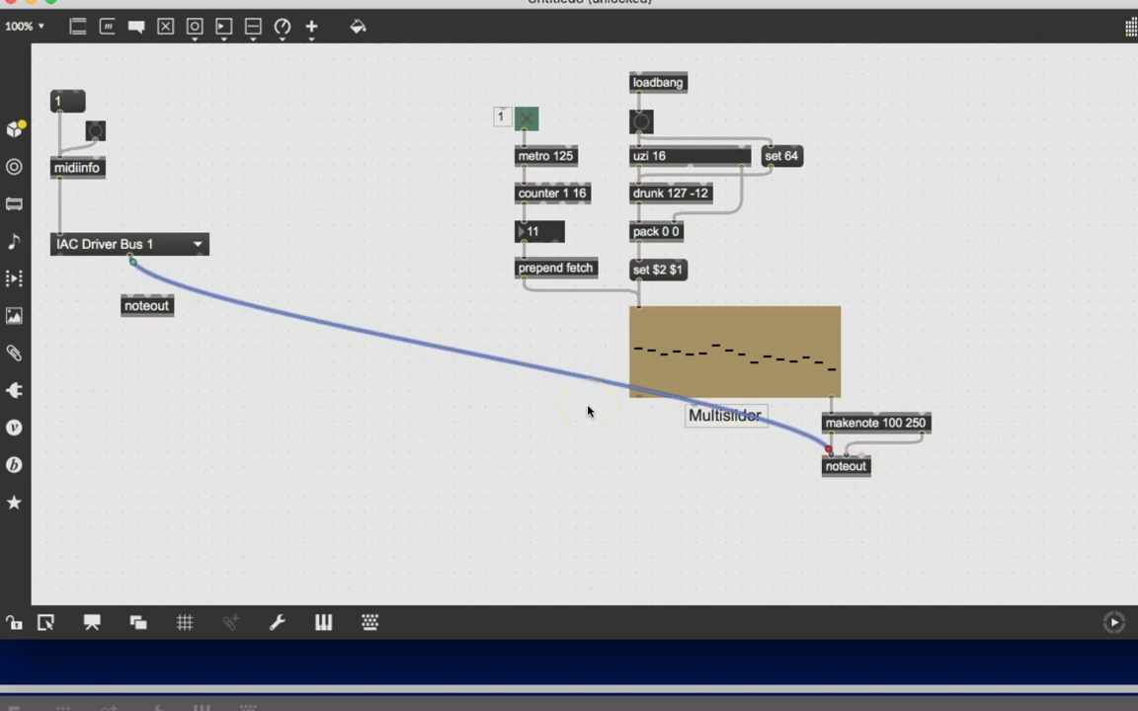
pyautogui.press('super+y')
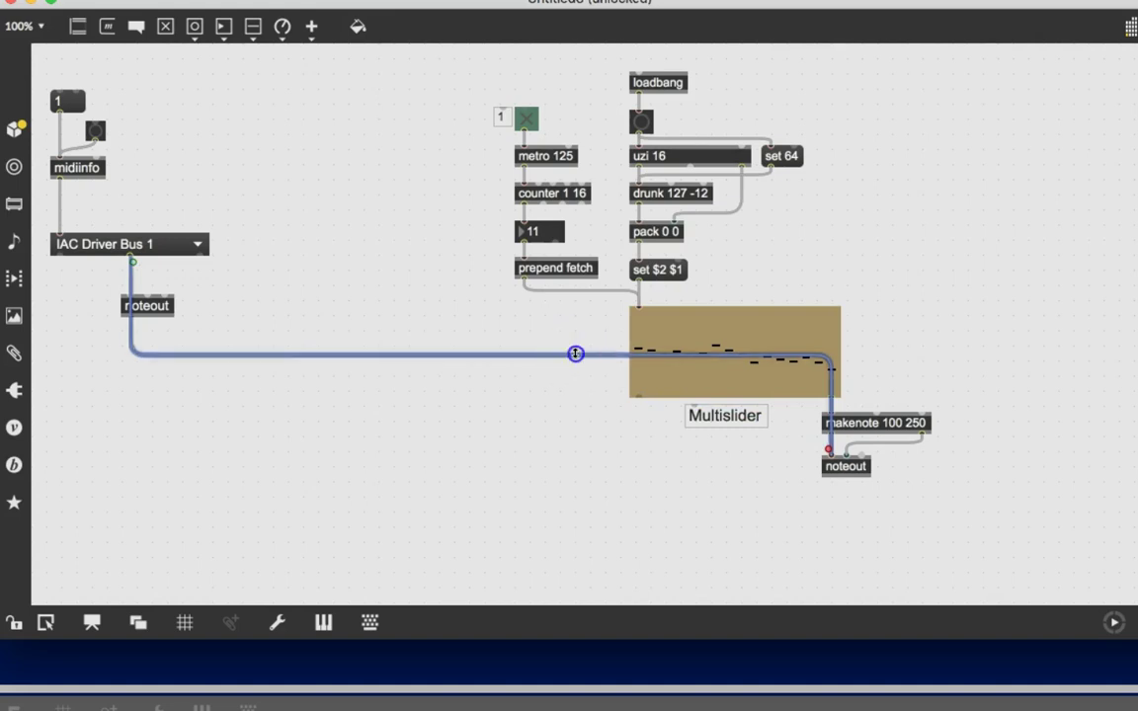
pyautogui.moveTo(574, 353); pyautogui.dragTo(568, 442)
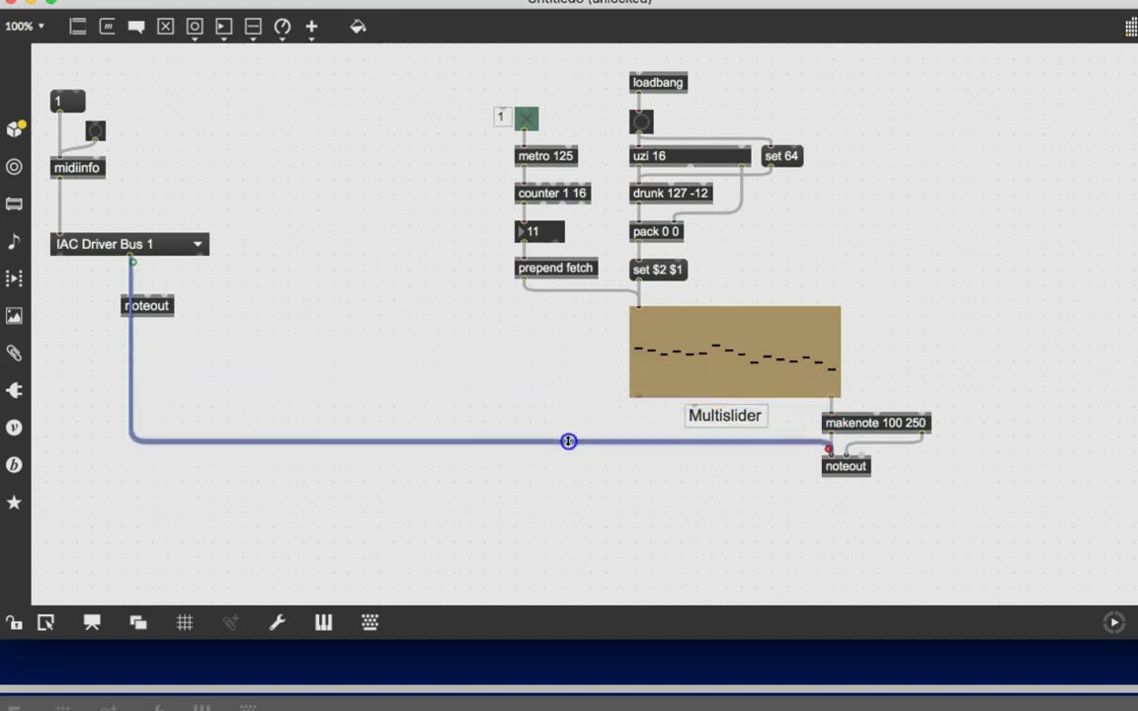
# Delete the now-unused left noteout object.
pyautogui.click(198, 337)
pyautogui.click(151, 294)
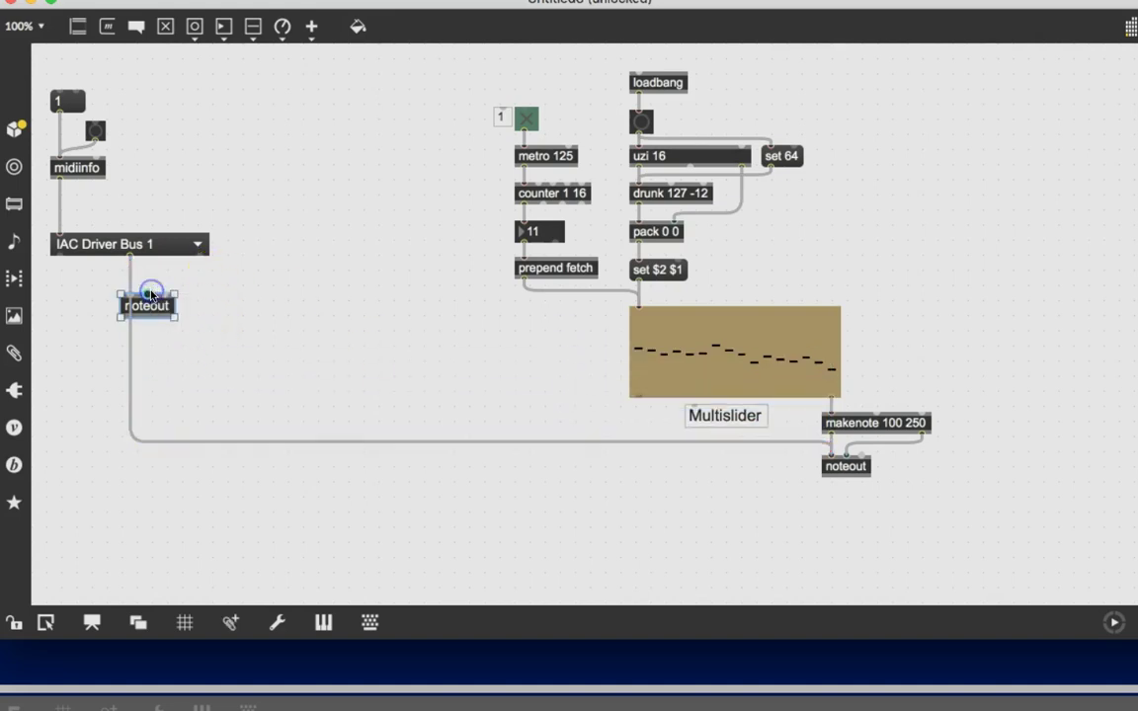
pyautogui.press('BackSpace')
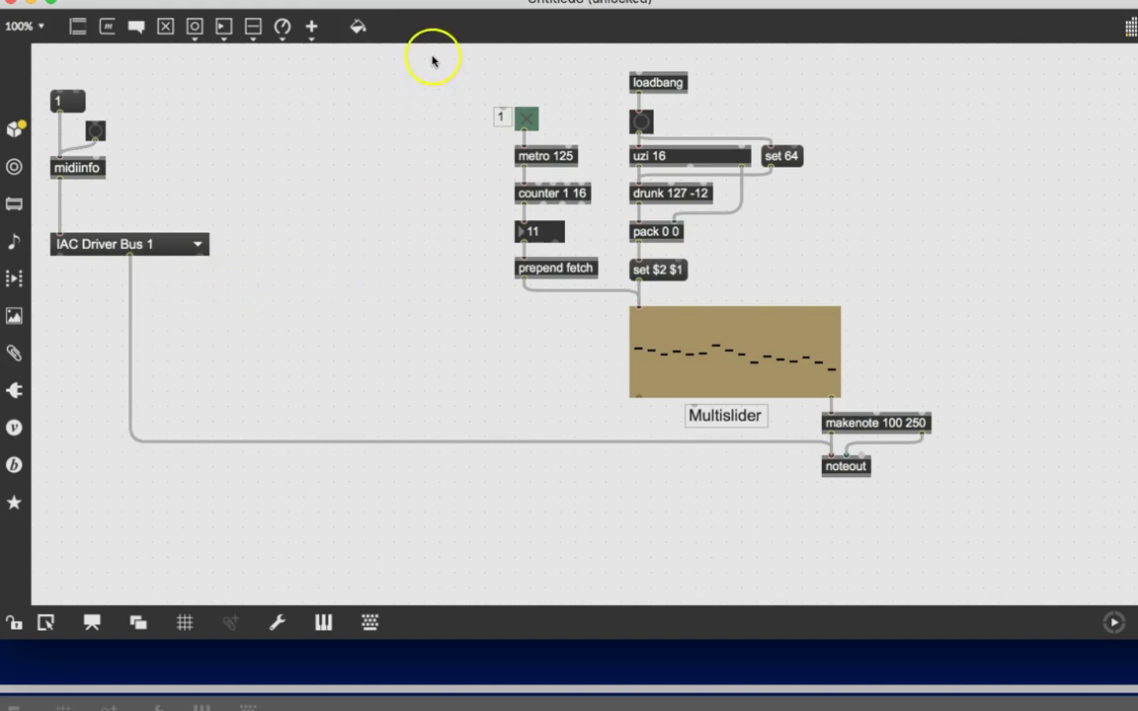
# Shift the sequencer objects to the left and lock the patch.
pyautogui.moveTo(436, 62); pyautogui.dragTo(610, 409)
pyautogui.click(760, 394)
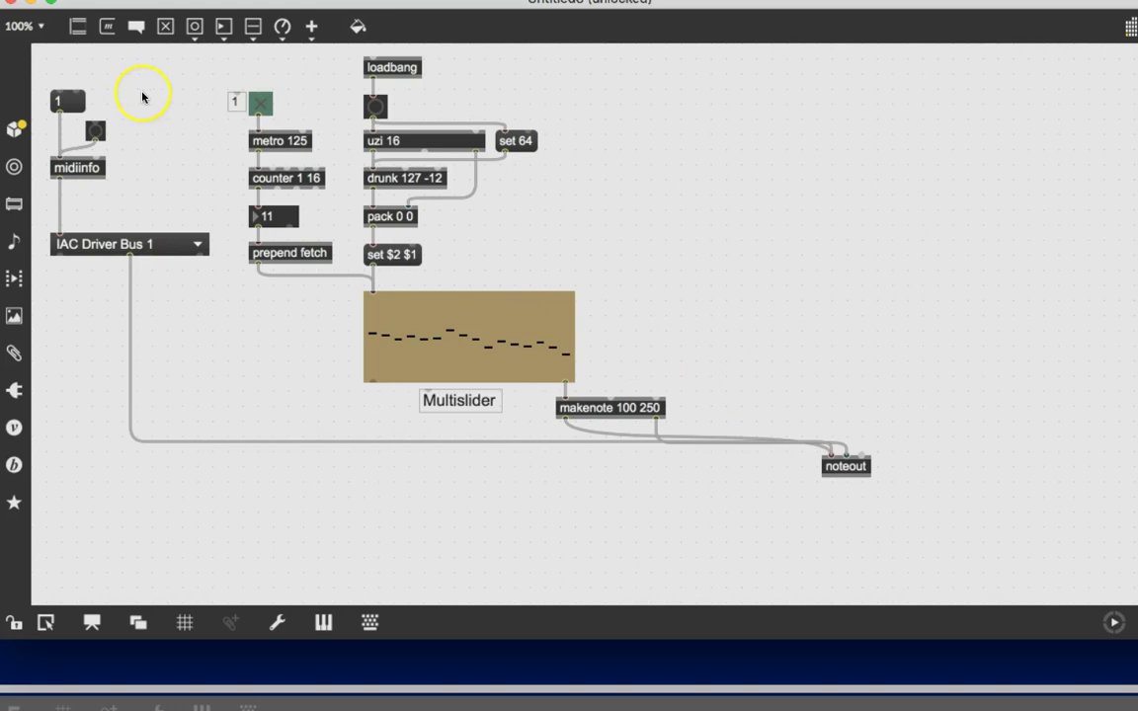
pyautogui.press('super+e')
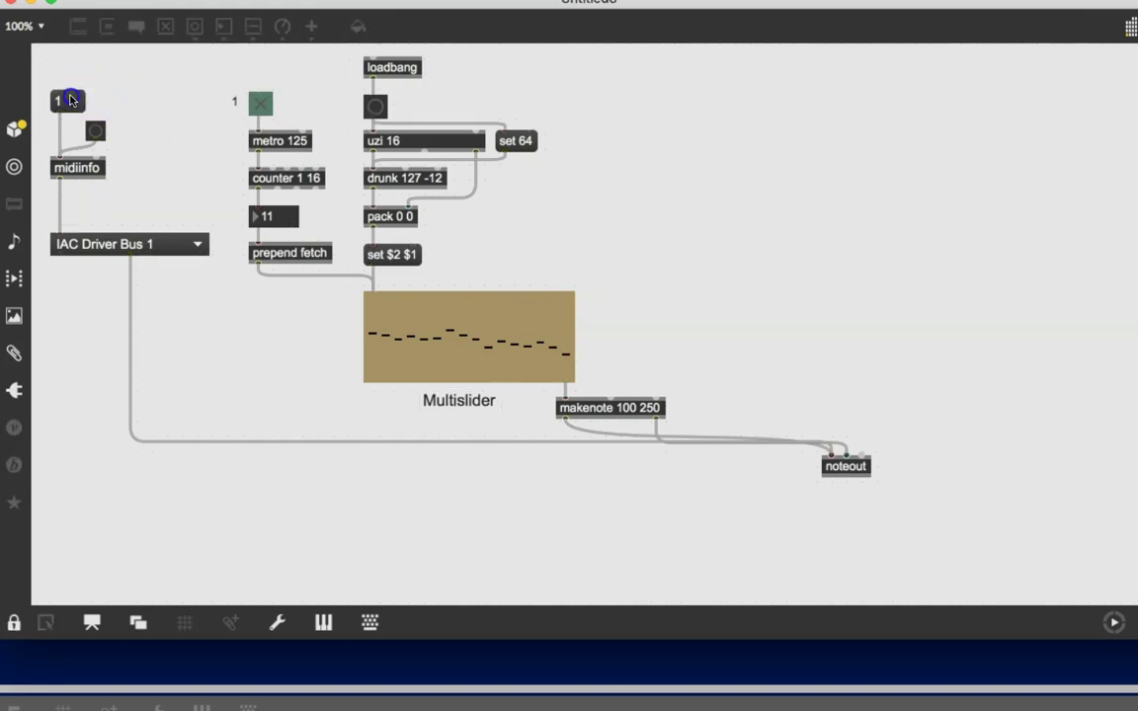
# Set the output menu to AU DLS Synth 1, start the metro and generate two new drunk-walk patterns.
pyautogui.click(196, 244)
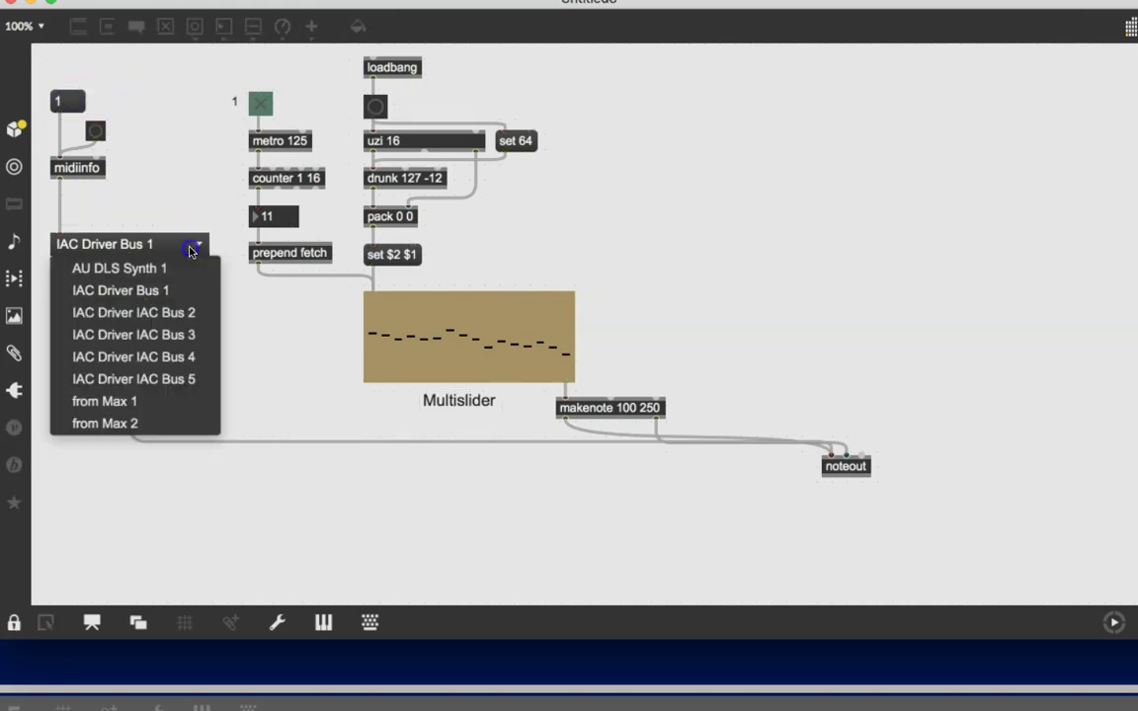
pyautogui.click(149, 277)
pyautogui.click(260, 103)
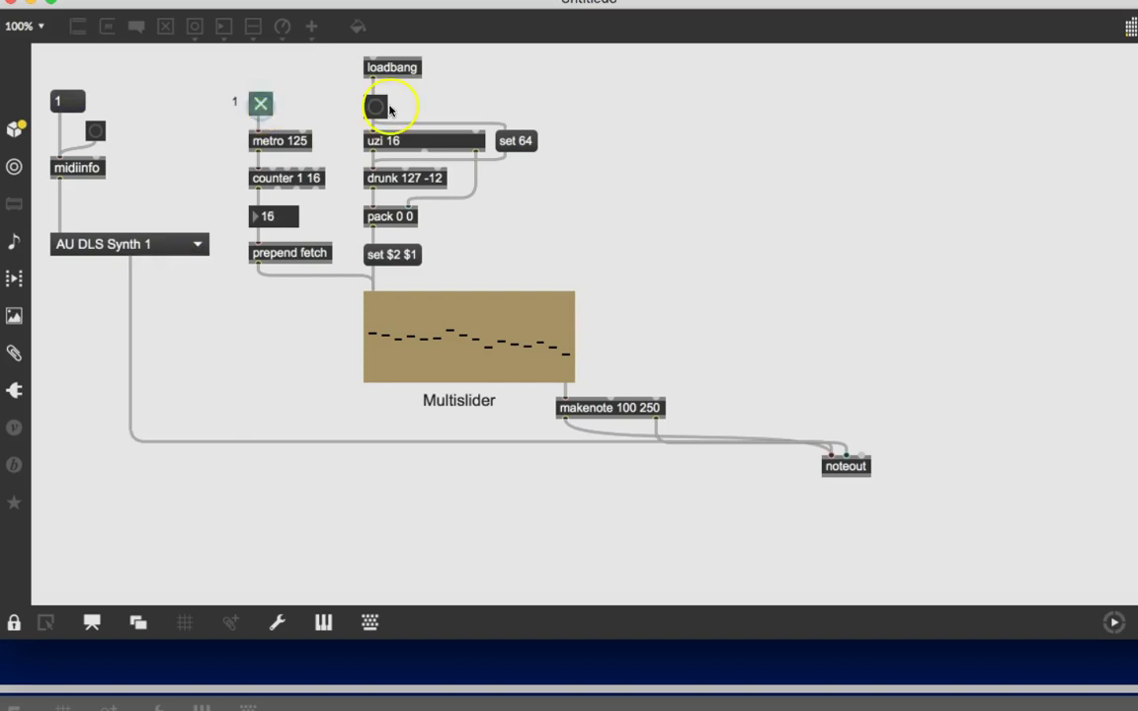
pyautogui.click(376, 106)
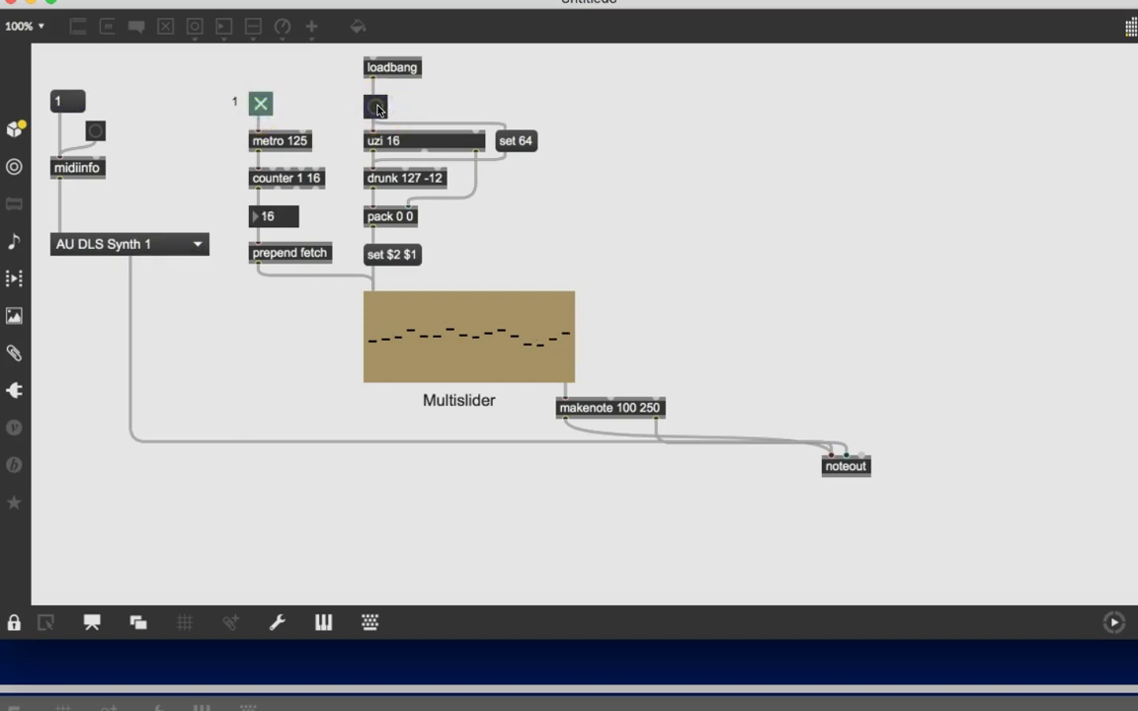
pyautogui.click(376, 107)
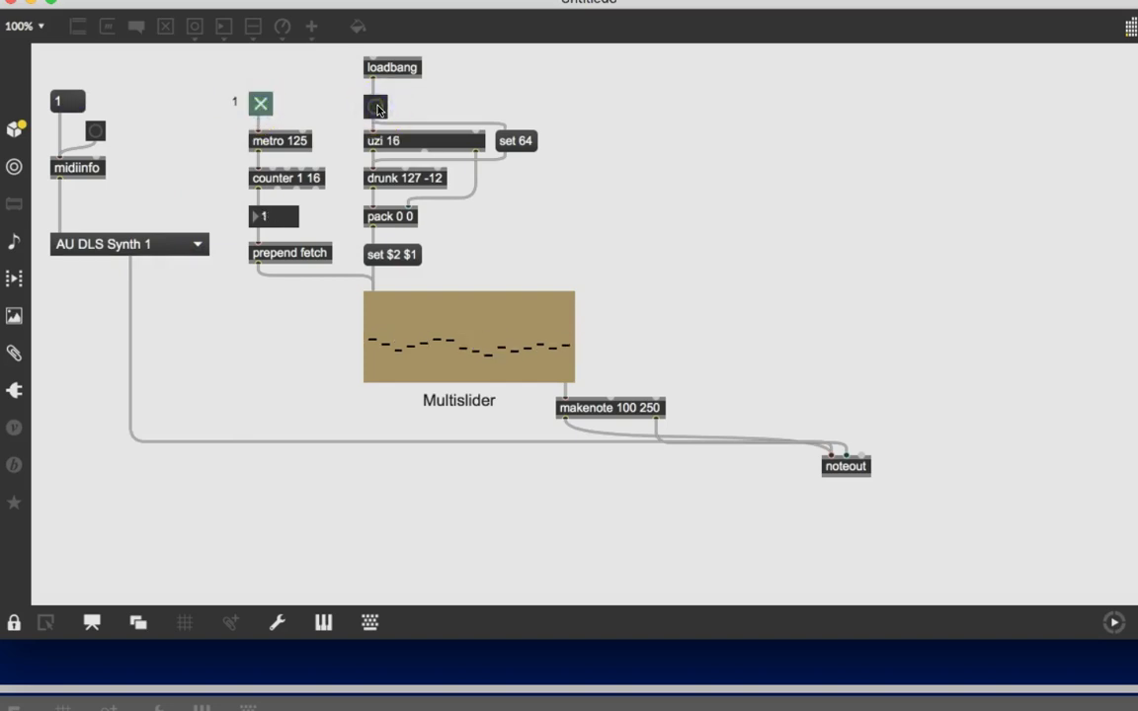